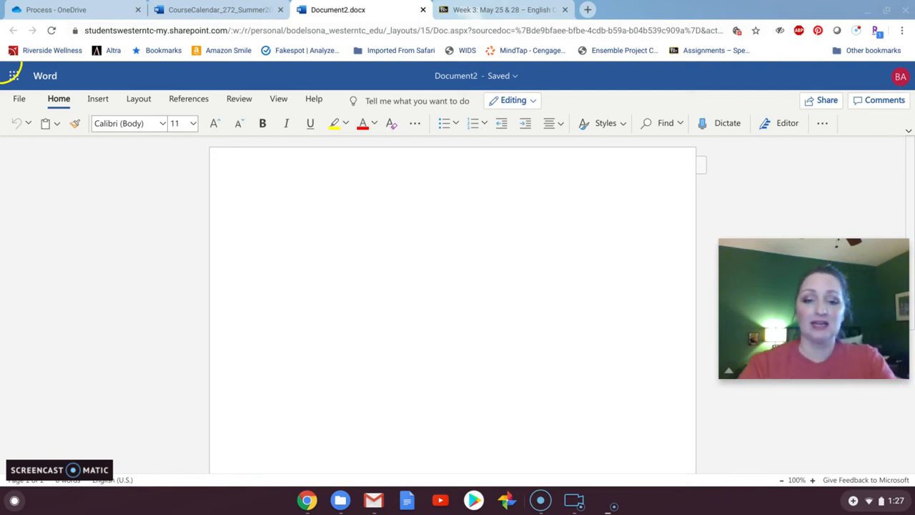
- Write "Modern Language Association (MLA)" on the first line of the blank document
click(315, 279)
text(Modernism)
key(BackSpace)
key(BackSpace)
key(BackSpace)
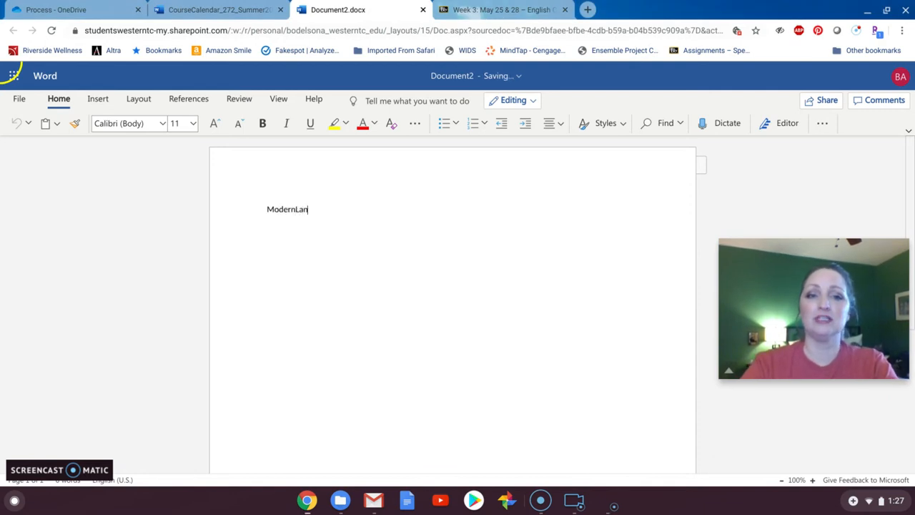
text(Lanbuag)
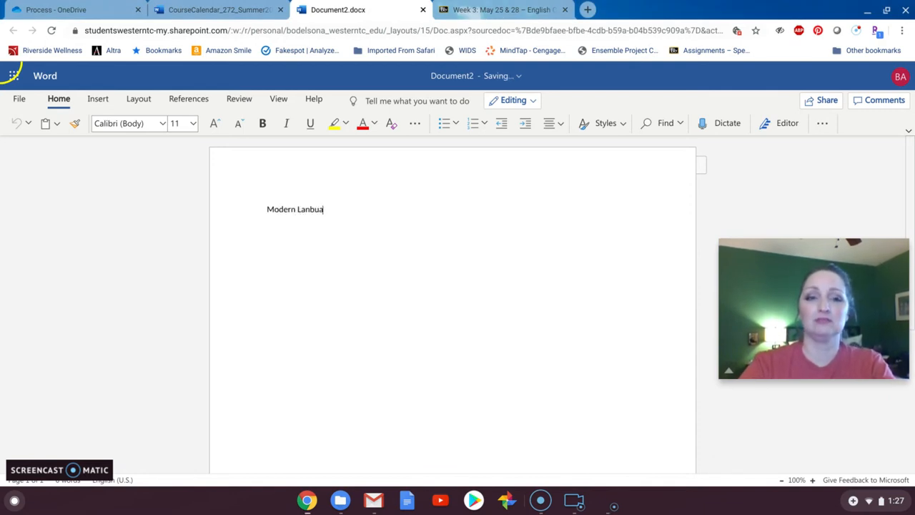
key(BackSpace)
key(BackSpace)
key(BackSpace)
key(BackSpace)
text(guag)
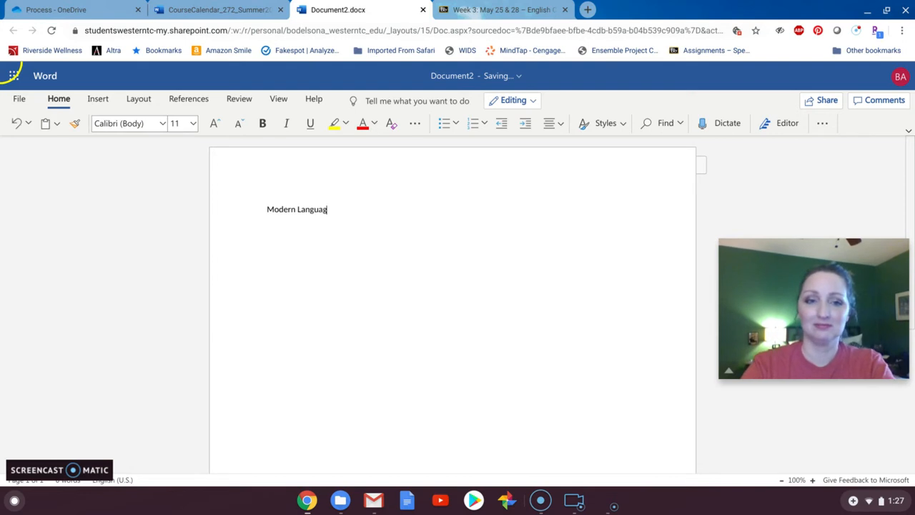
text(e Association ()
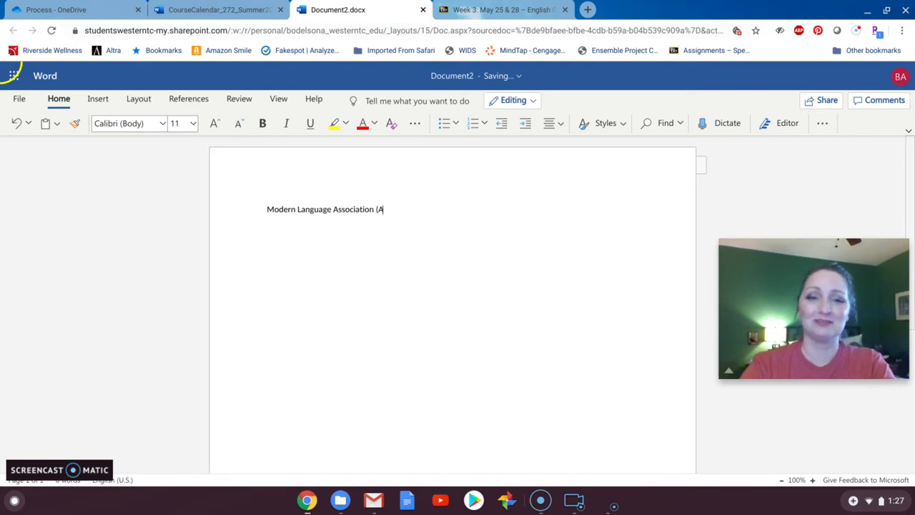
text(MLA))
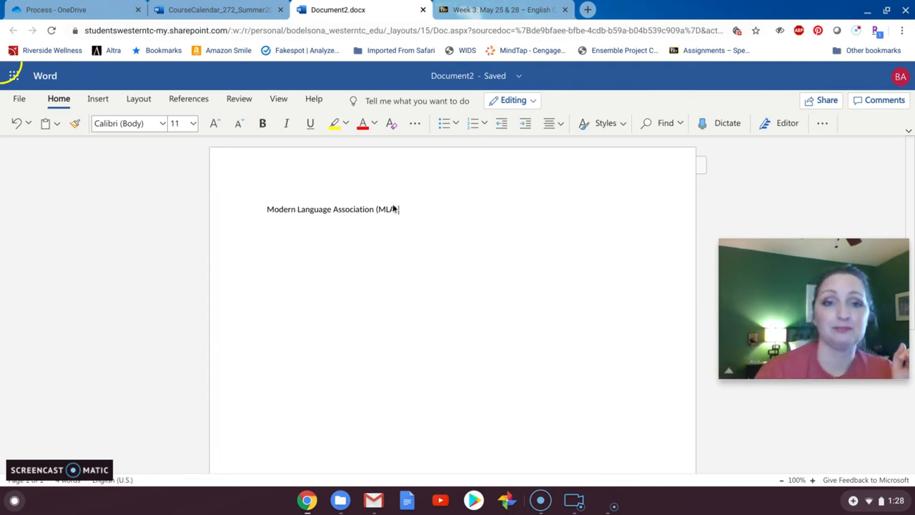
- Delete the entire "Modern Language Association (MLA)" line to leave the page blank
drag(401, 209, 258, 209)
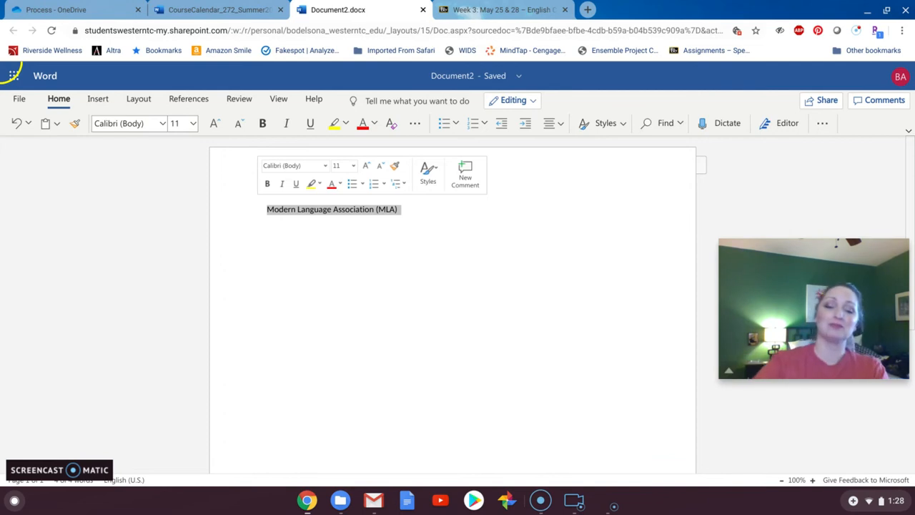
click(258, 204)
text(Amer)
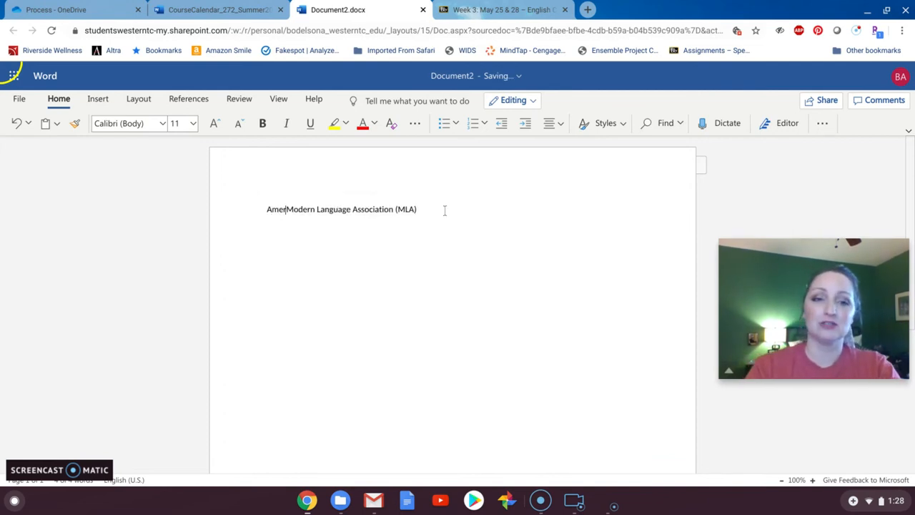
drag(427, 210, 247, 192)
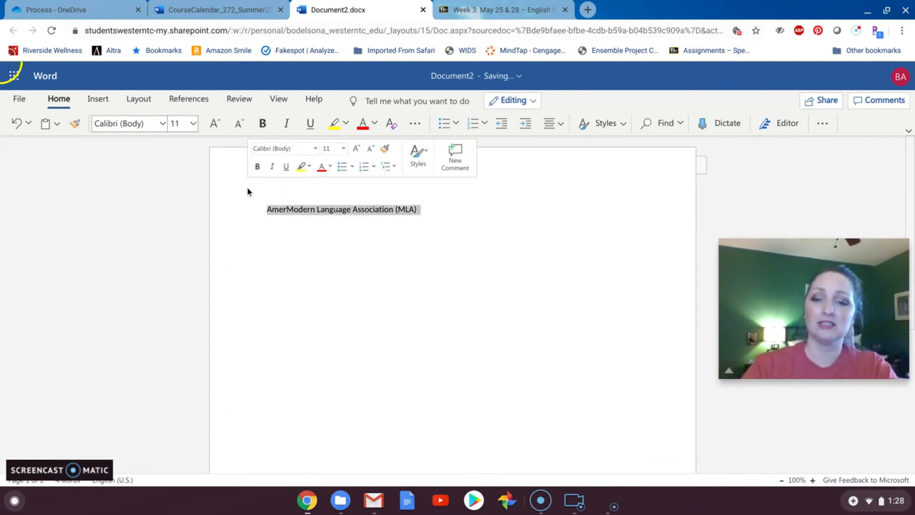
key(BackSpace)
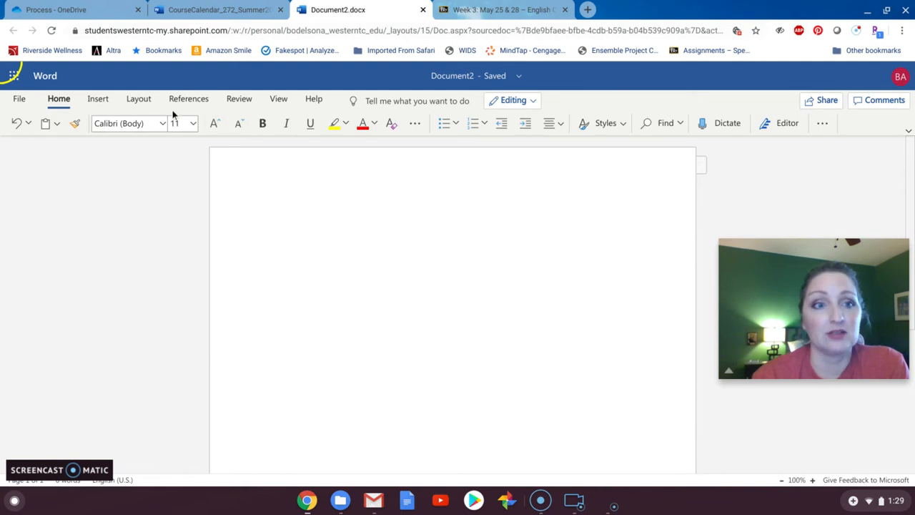
- Set the page margins to the Normal preset with 1" on all sides
click(147, 102)
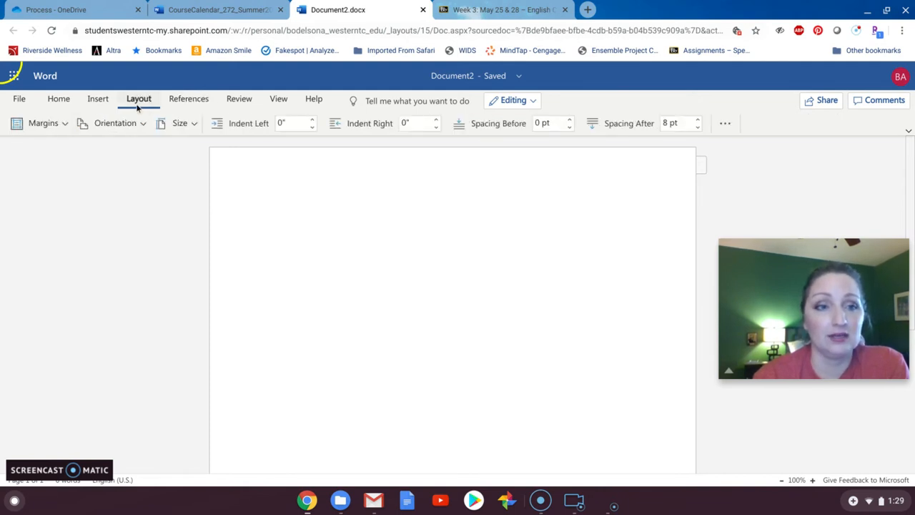
click(63, 123)
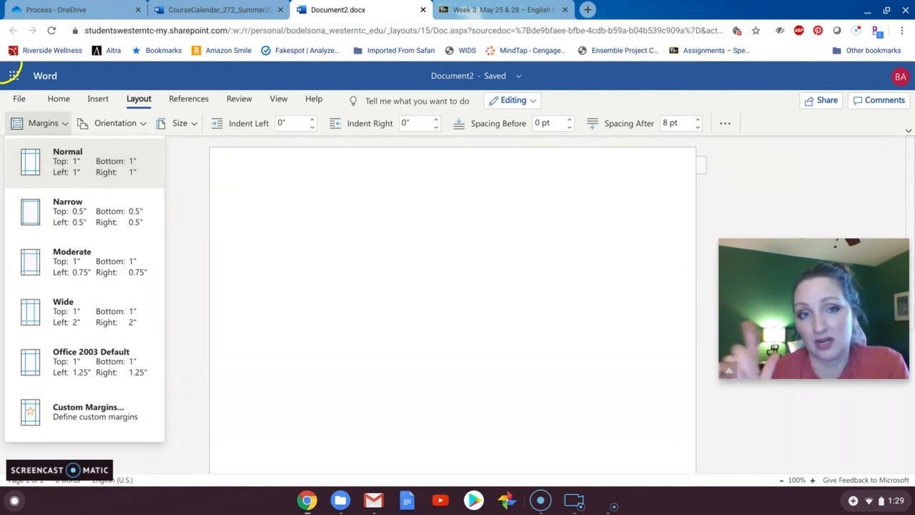
click(72, 170)
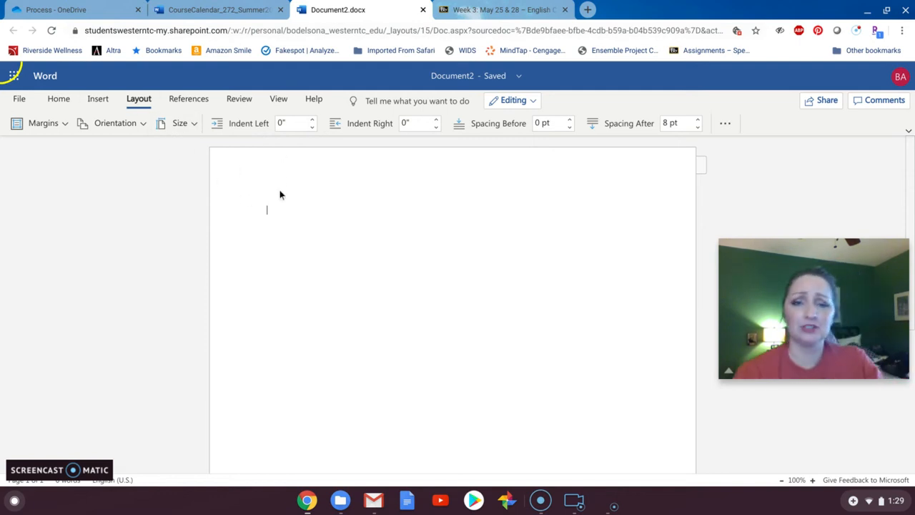
- Enter the student's name on the first line and "Instructor" with the instructor's full name on the second
text(Ima Student)
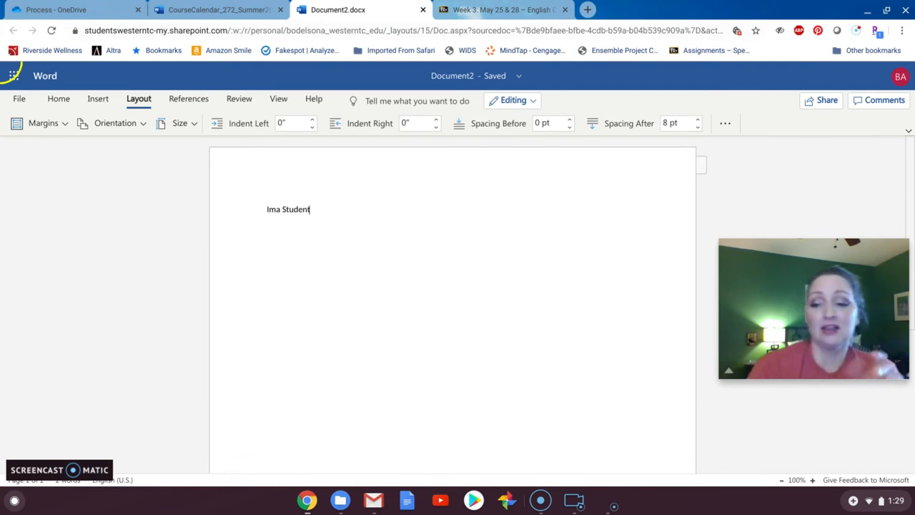
key(Return)
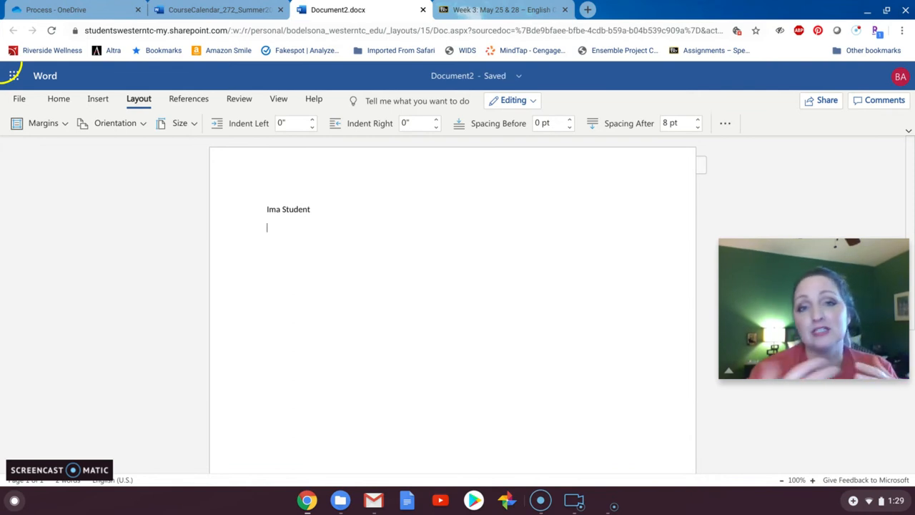
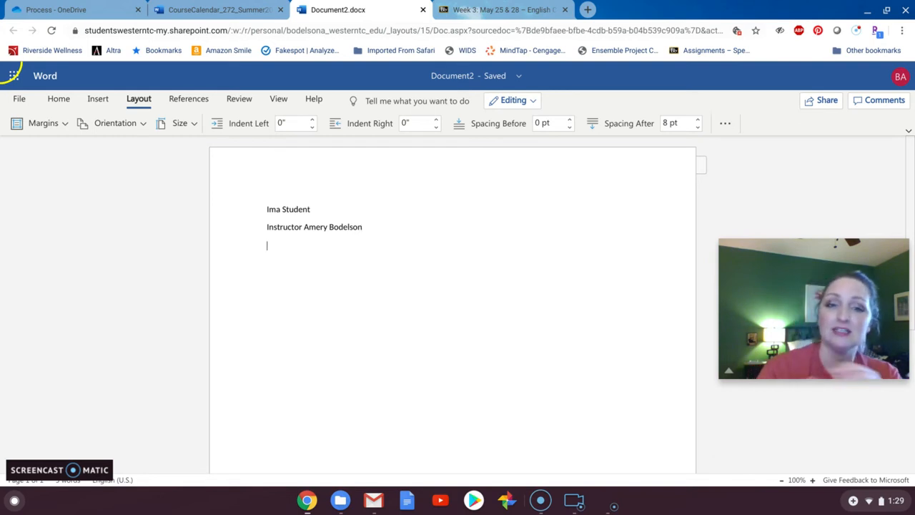
- Complete the heading with the course line "English Composition 1" and the date line "May 19, 2020"
text(English)
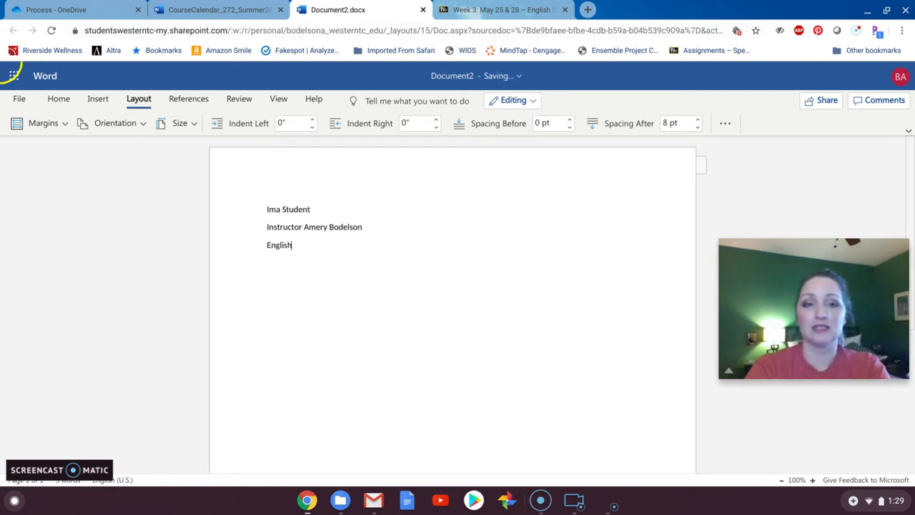
text( Composition 1)
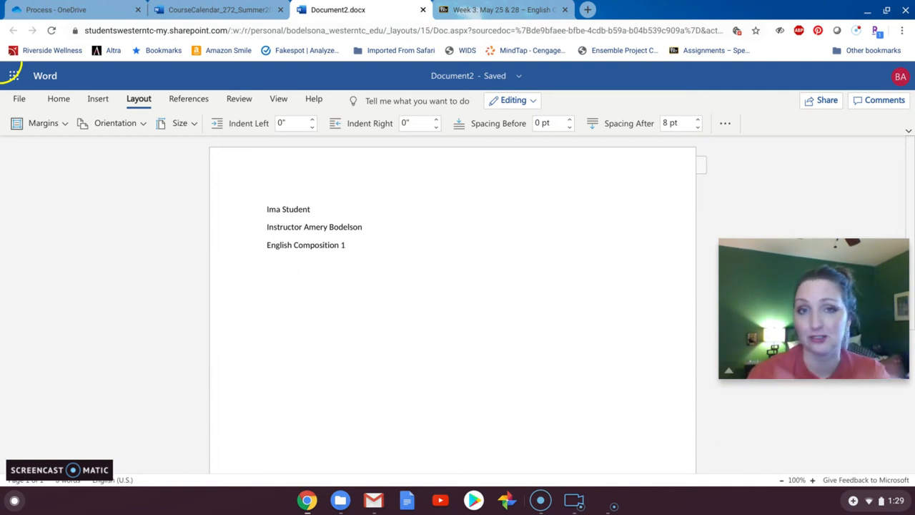
key(Return)
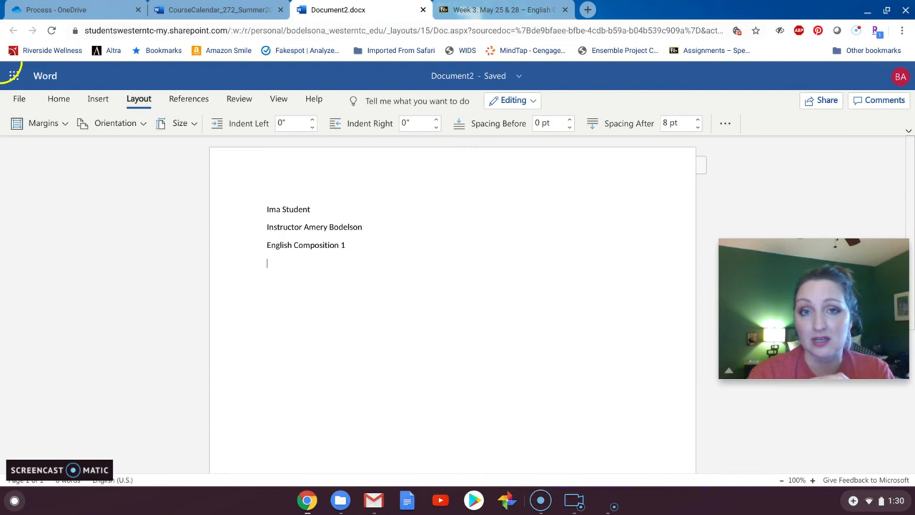
text(May)
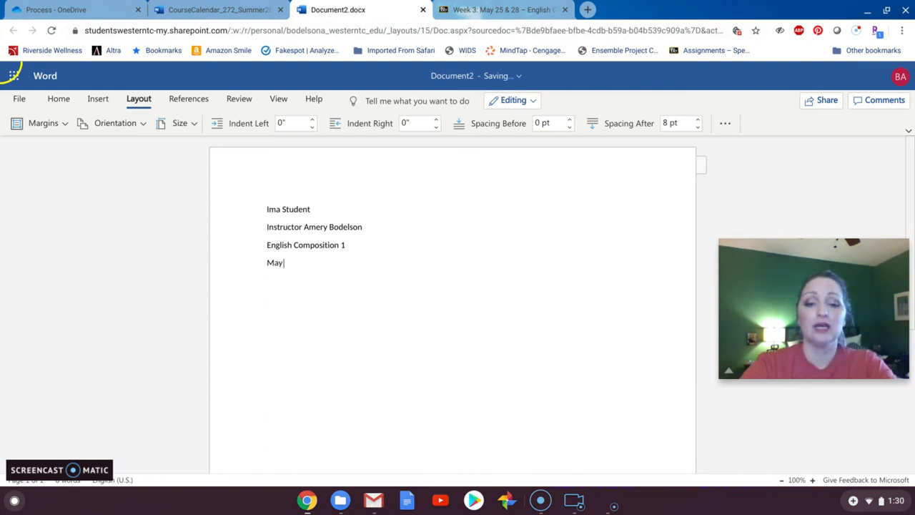
text( 1)
key(BackSpace)
text(19, 2020)
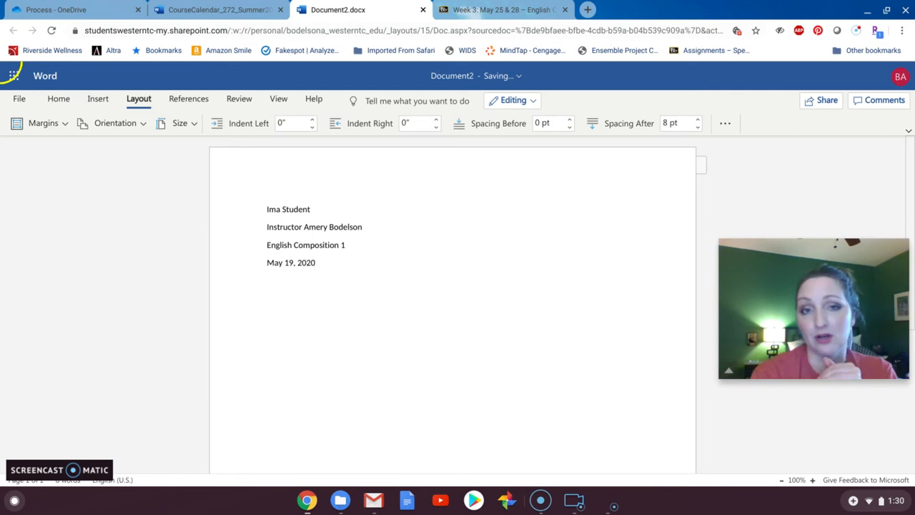
key(Return)
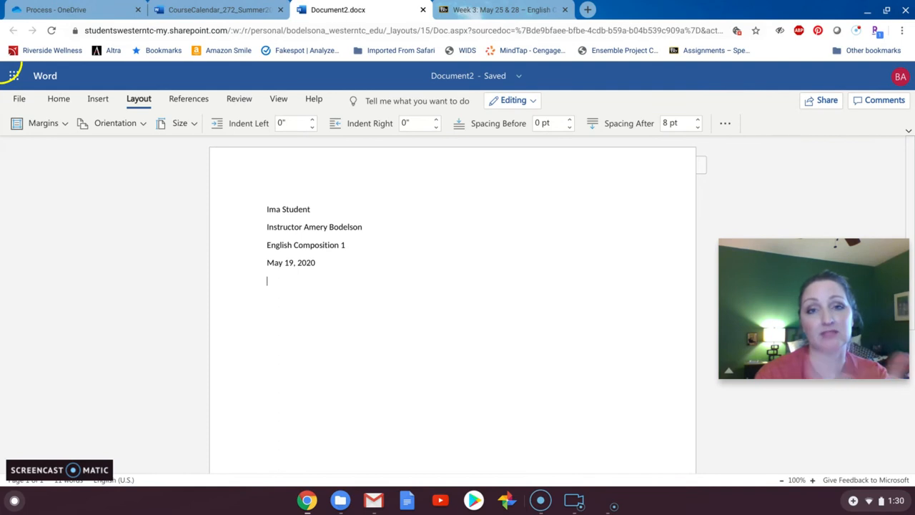
- Add the centered title "It's Friday Night, and You're Broke: Welcome to College" below the date
click(56, 100)
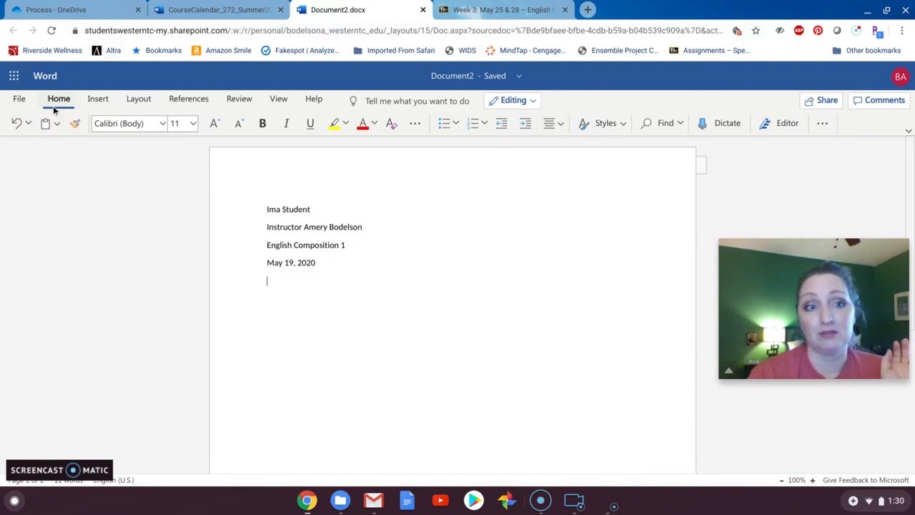
click(558, 126)
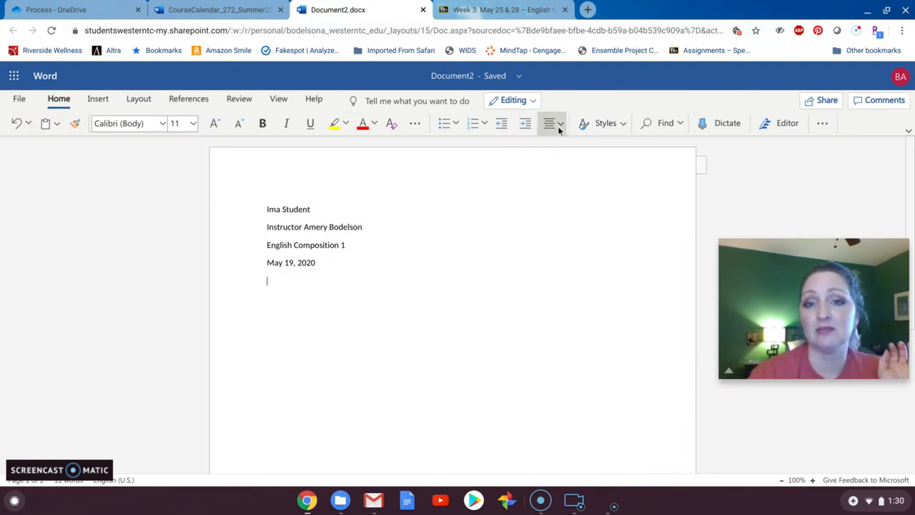
click(576, 171)
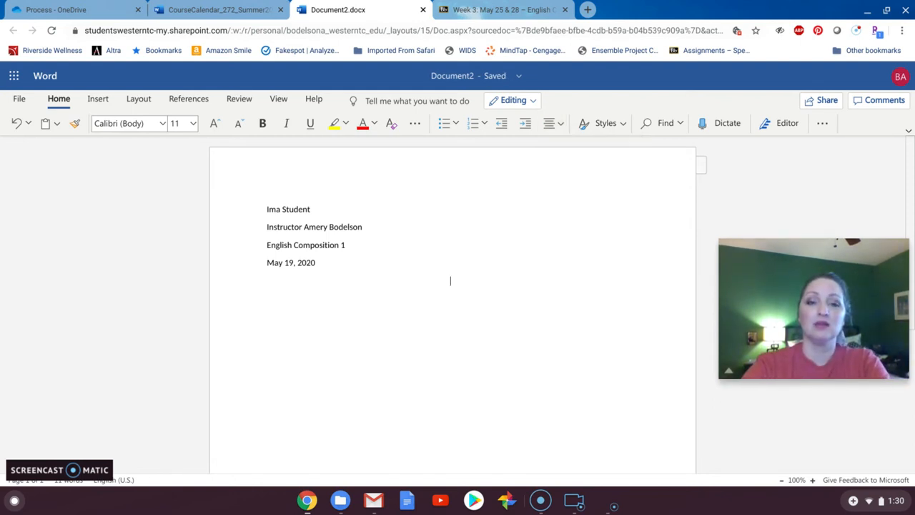
text(It's)
text(Friday Night)
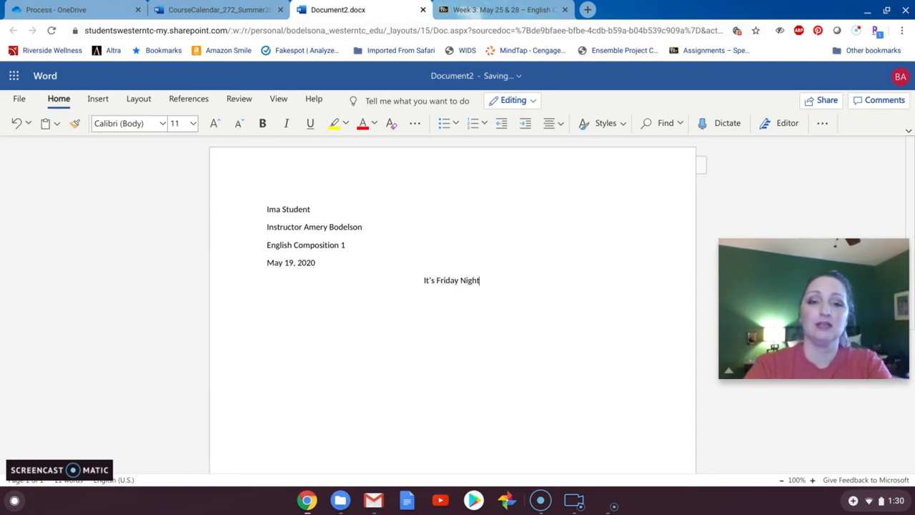
text(, and You're b)
key(BackSpace)
text(Broke: Welcome to College)
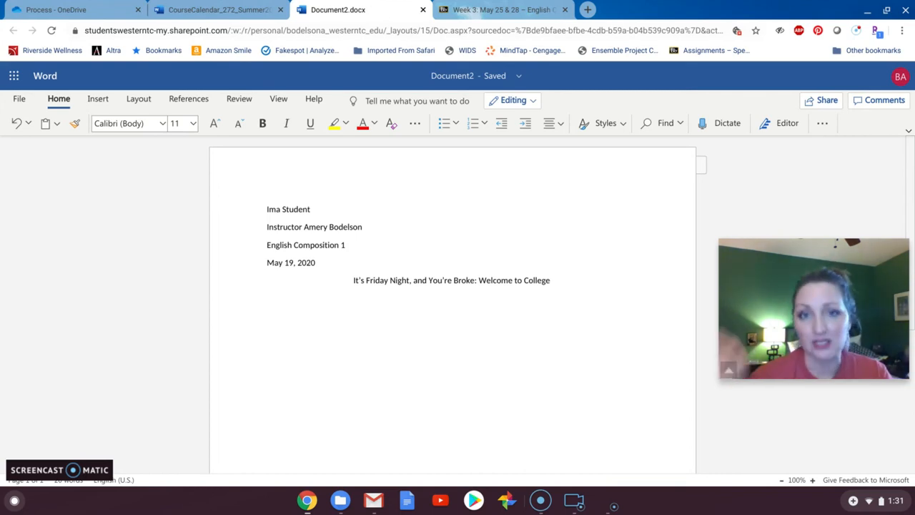
- Start a new left-aligned paragraph below the title
key(Return)
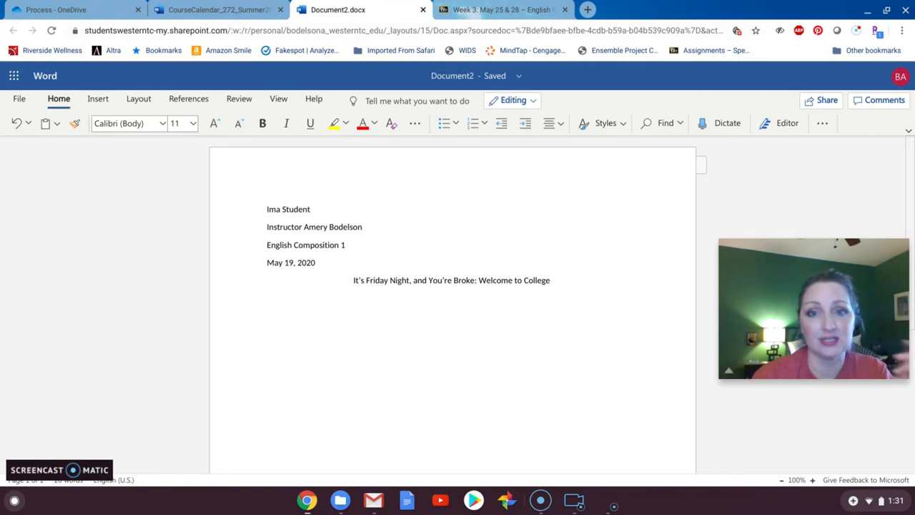
click(559, 127)
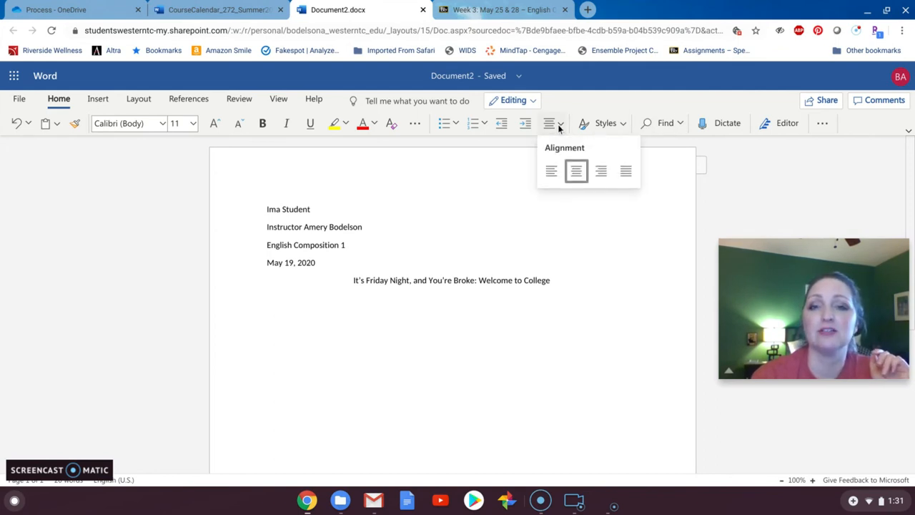
click(552, 172)
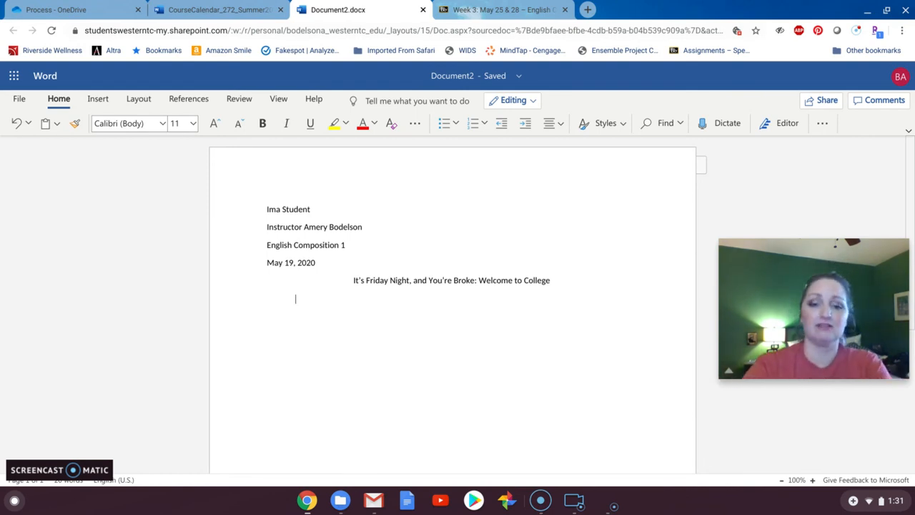
- Begin the indented body paragraph with "You look in the fridge and all you see if leftover pizza, outdated milk, and a jar of pickles. You"
text(You look in the fridge ad)
key(BackSpace)
text(nd all you see if leftover pz)
key(BackSpace)
text(izza, )
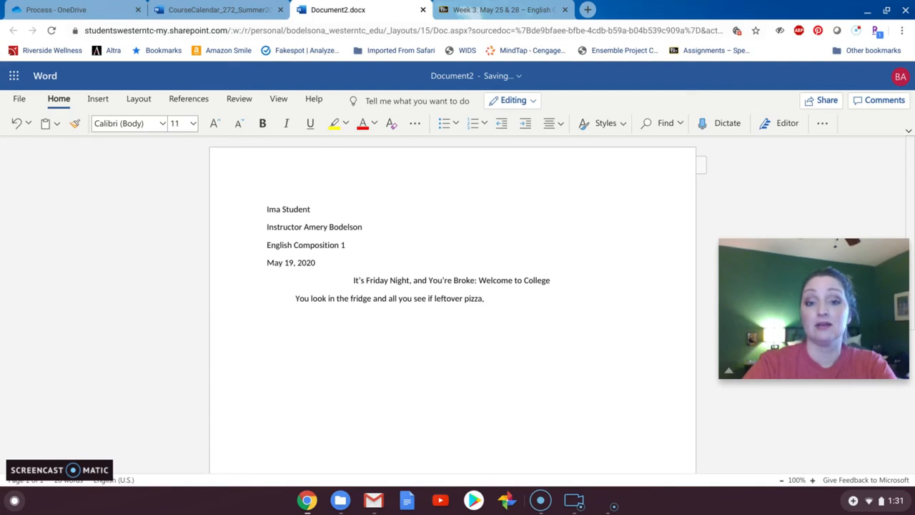
text(outdated)
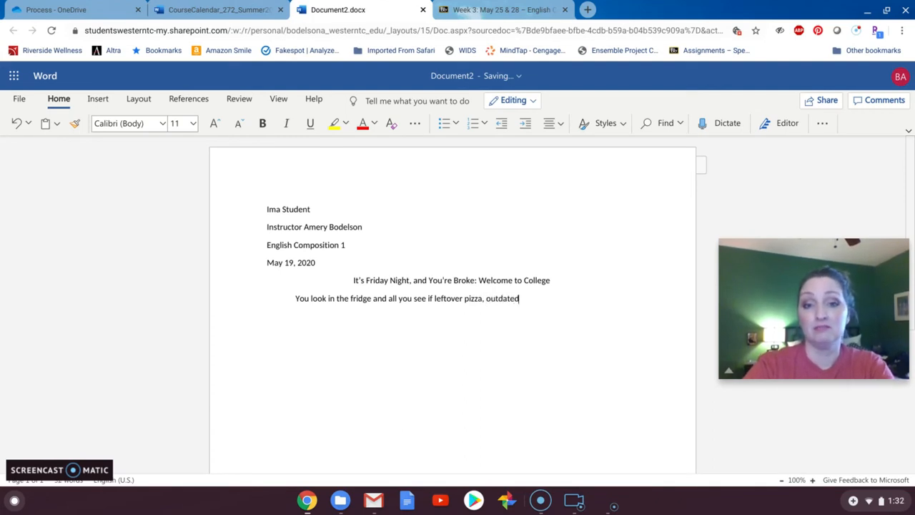
text( milk, and a jar o)
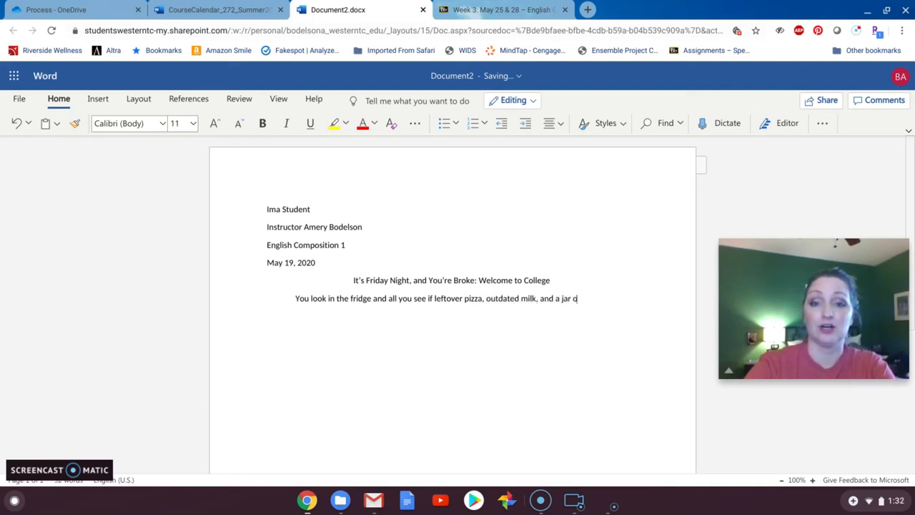
text(f pickles. You)
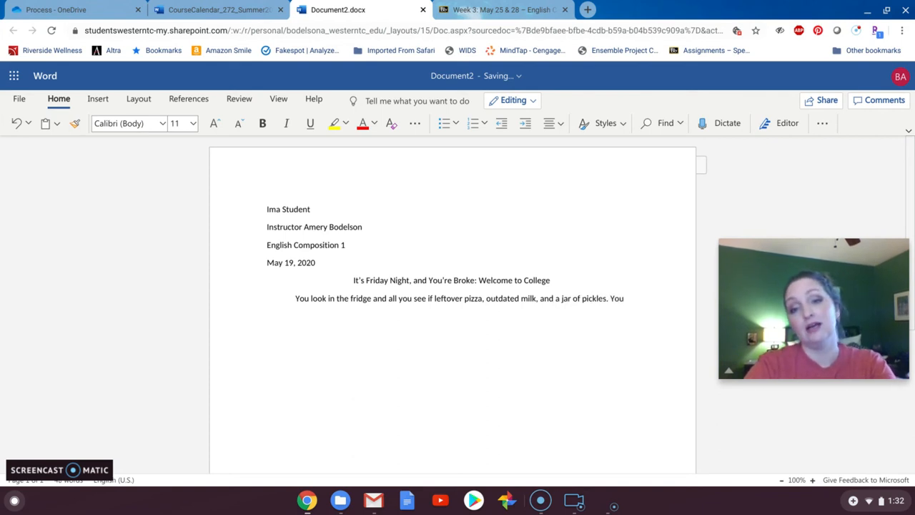
text( don't get paid for anto)
- Finish the body paragraph with "don't get paid for another week, your rent is due, and your stomach is rumbling. This is college."
key(BackSpace)
key(BackSpace)
text(other week, your)
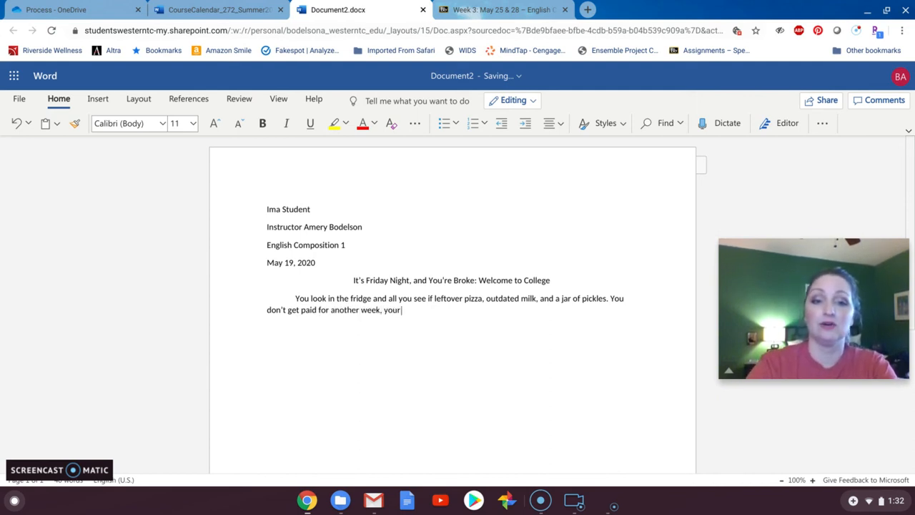
text( rent is due, and yo)
text(ur)
text( stomach is)
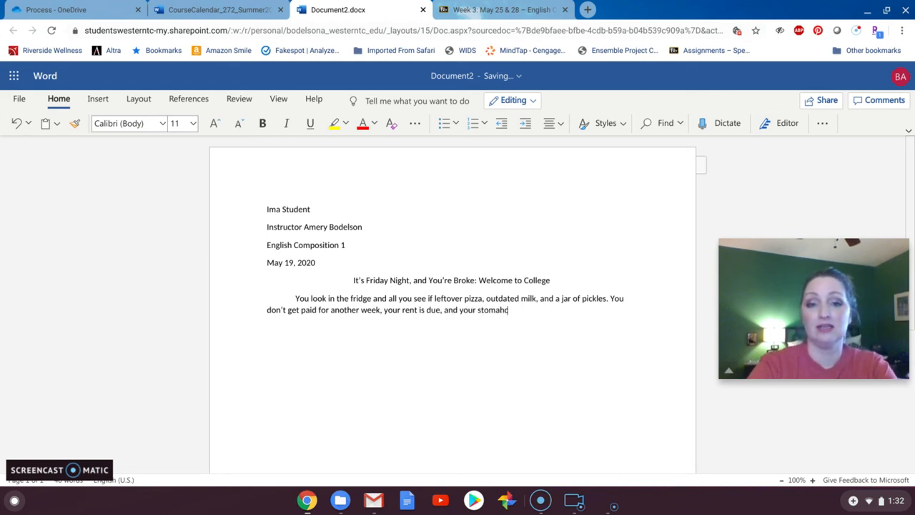
text( rumb)
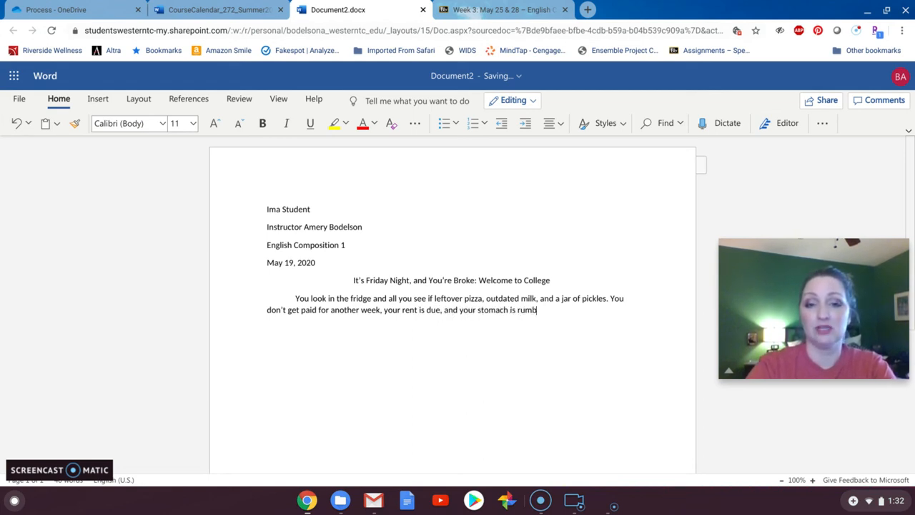
text(ling. This is college.)
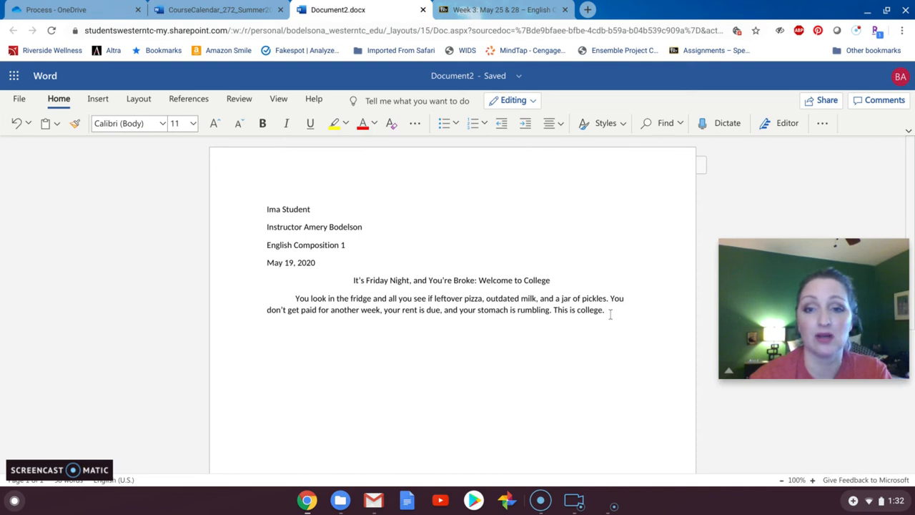
- Set the spacing before the body paragraph to 6 pt
drag(609, 315, 259, 301)
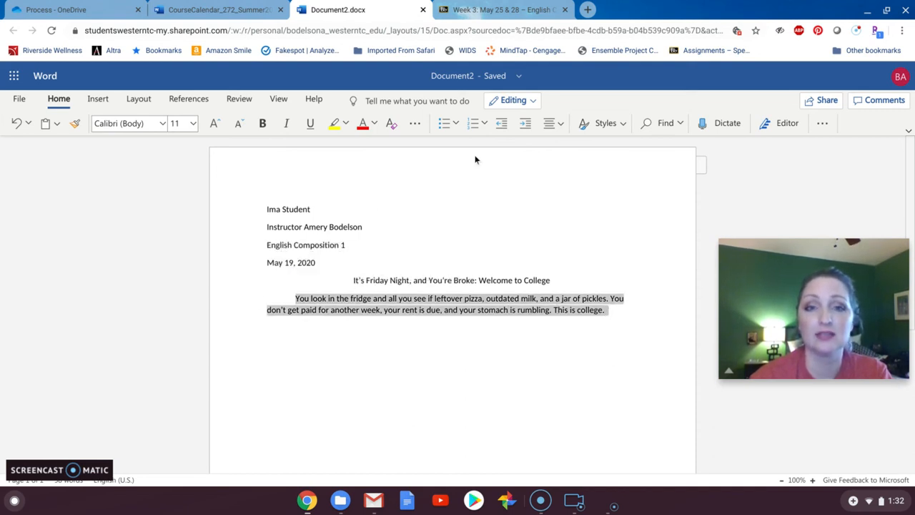
click(561, 127)
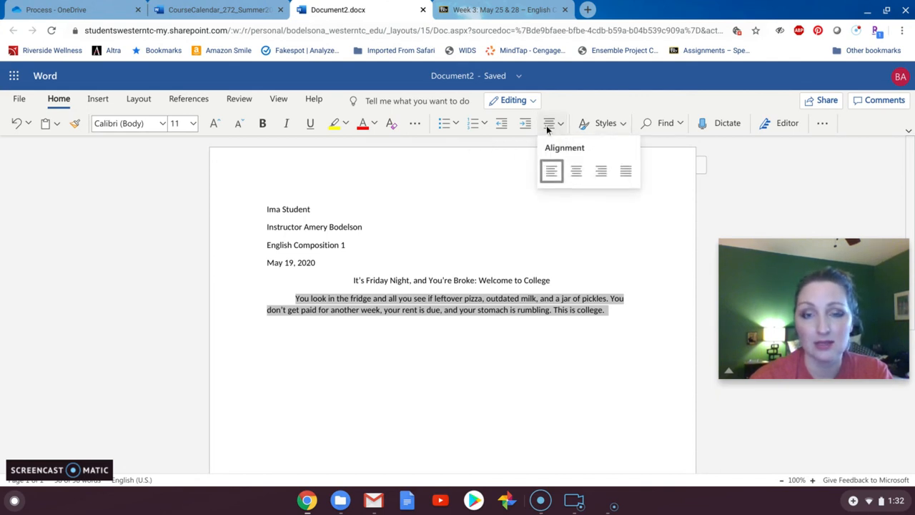
click(146, 100)
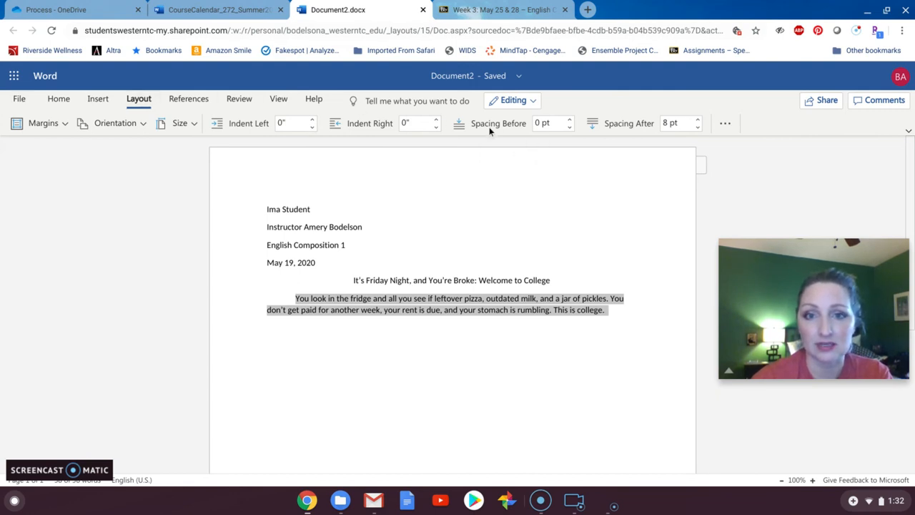
click(570, 120)
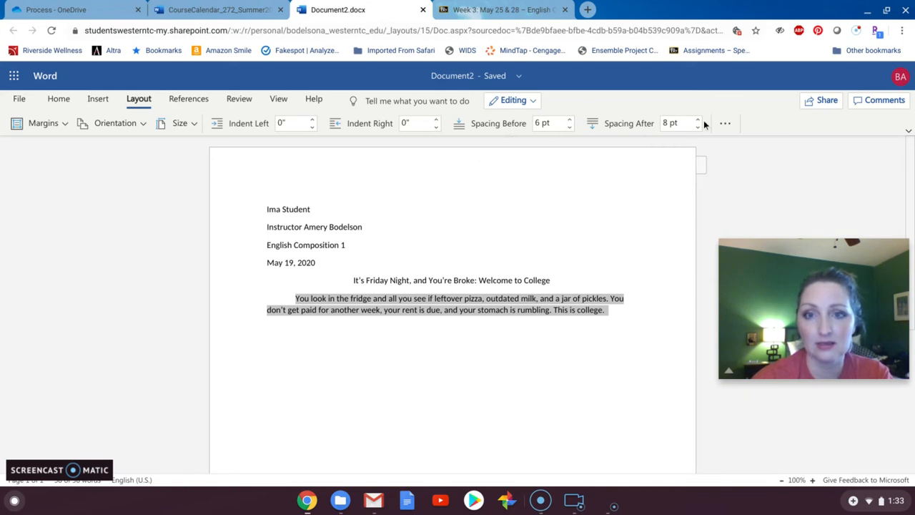
click(570, 120)
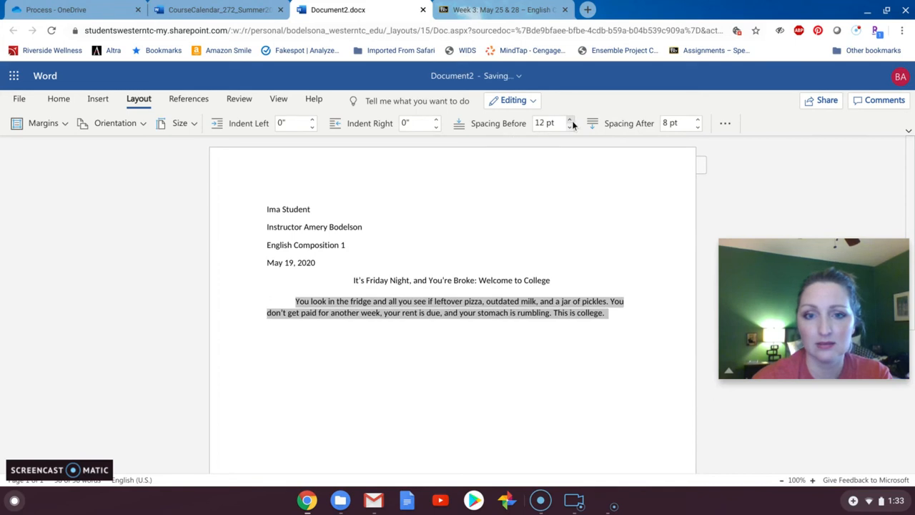
key(ctrl+z)
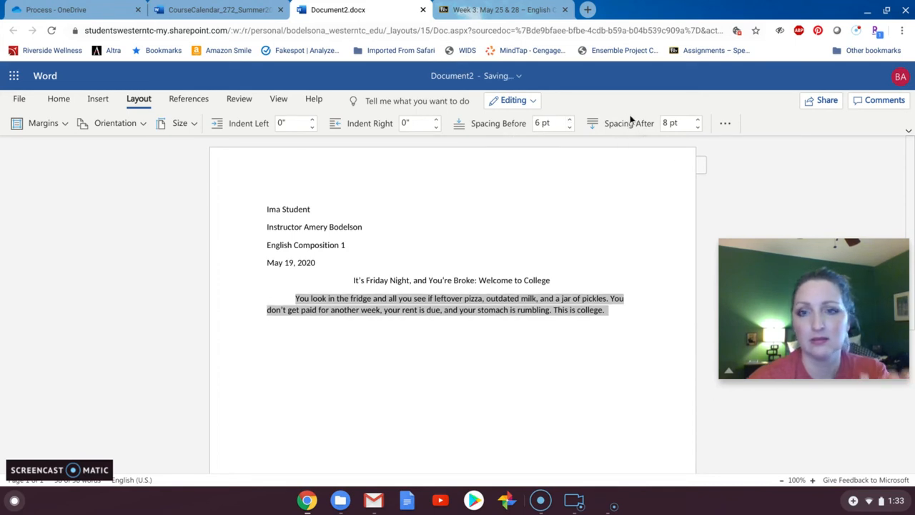
- Set the body paragraph's line spacing to Double in the paragraph options
click(723, 125)
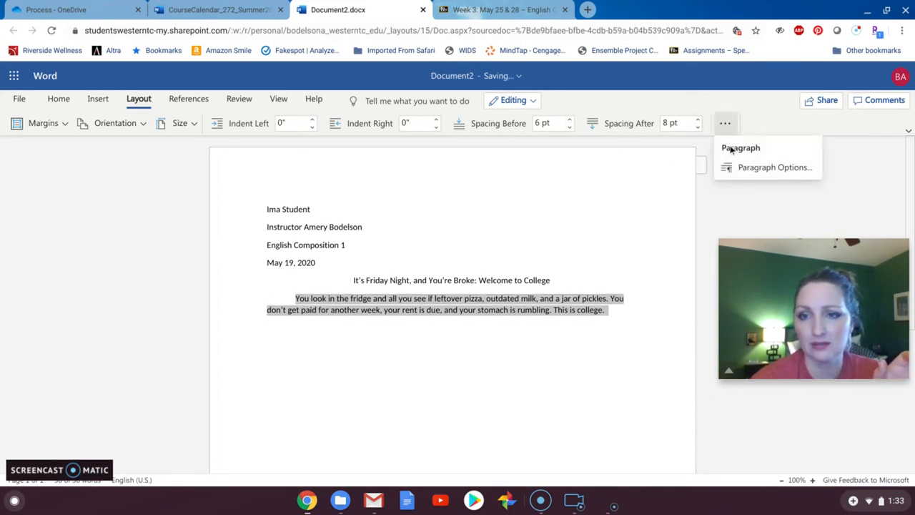
click(736, 171)
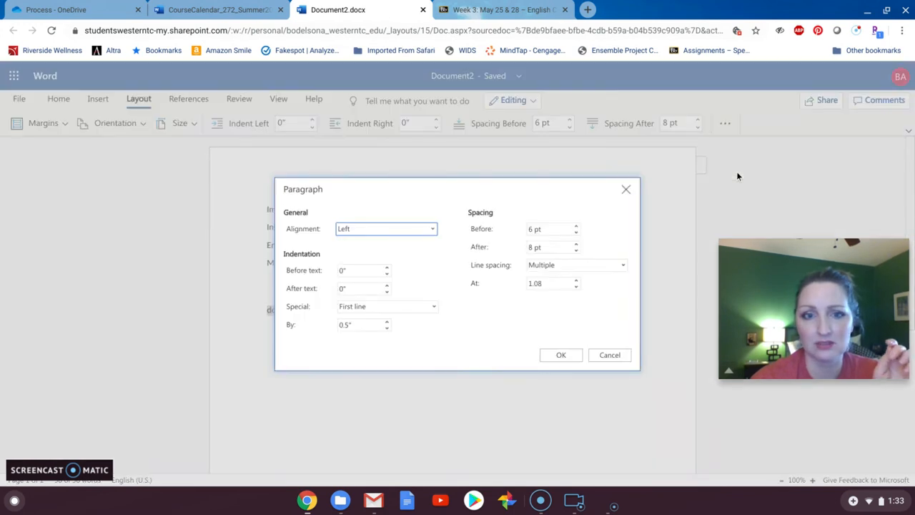
click(610, 269)
click(591, 303)
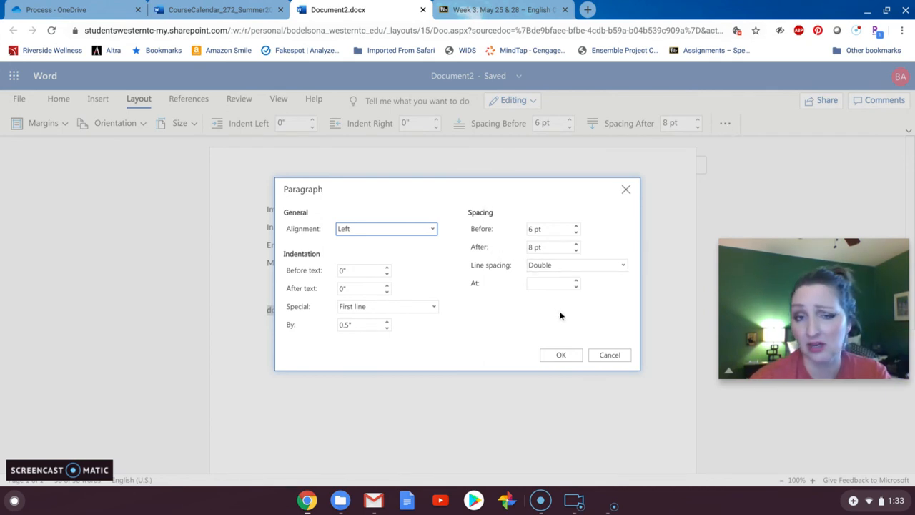
click(560, 356)
click(530, 352)
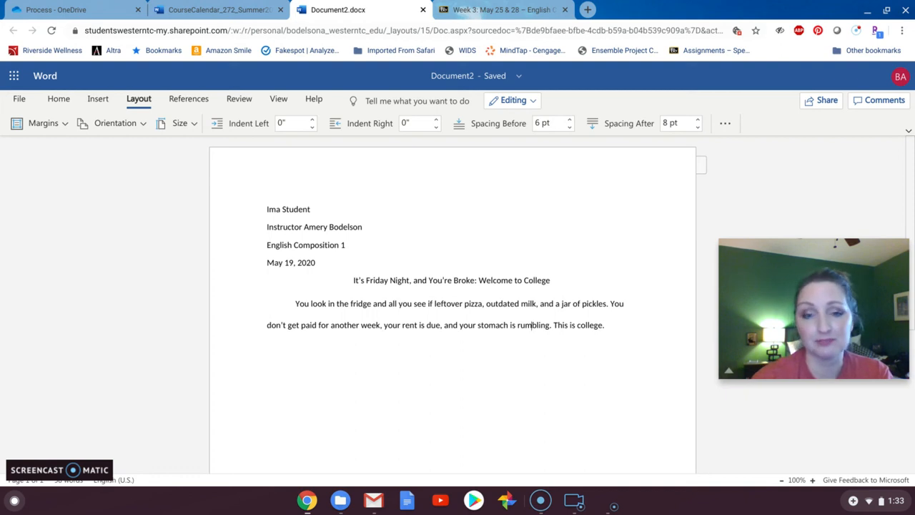
- Apply Double line spacing to the entire document, including the heading and title
key(ctrl+a)
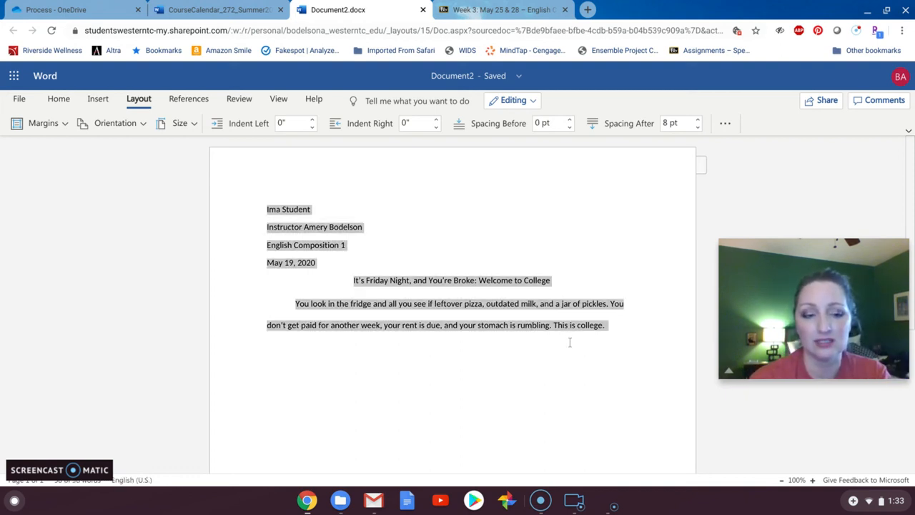
click(728, 129)
click(734, 166)
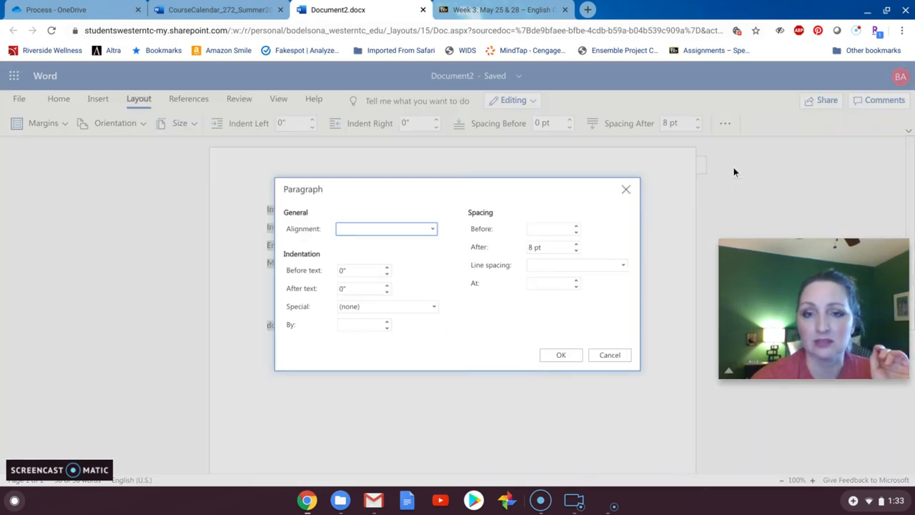
click(588, 264)
click(565, 309)
click(552, 353)
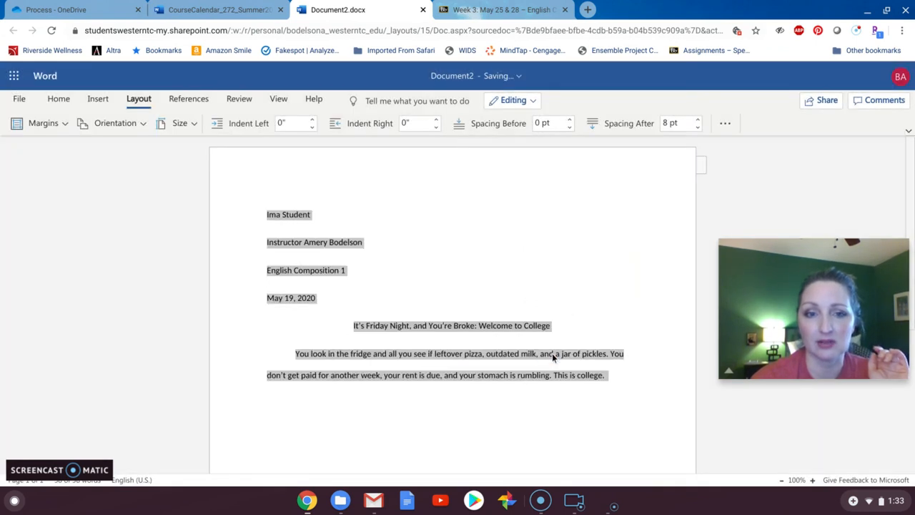
click(370, 308)
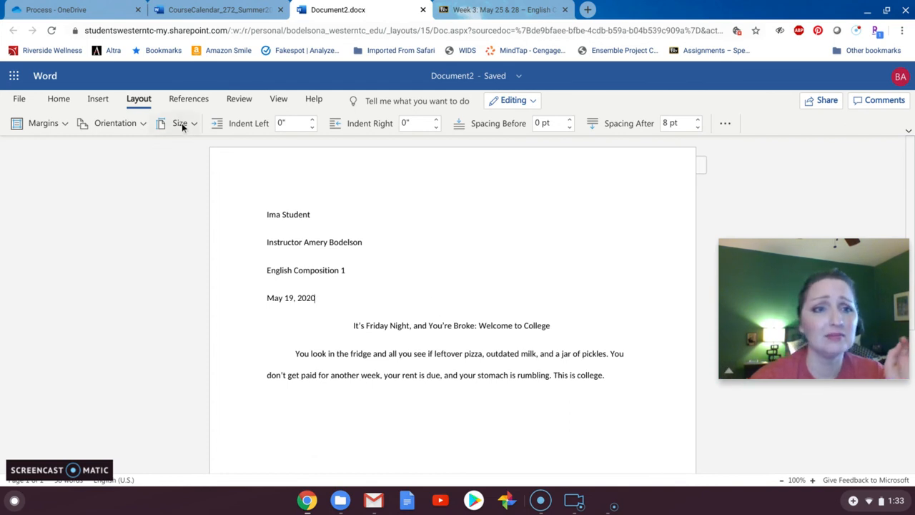
- Add a right-aligned page number to the header, put the writer's last name before it, and return to the body text
click(104, 100)
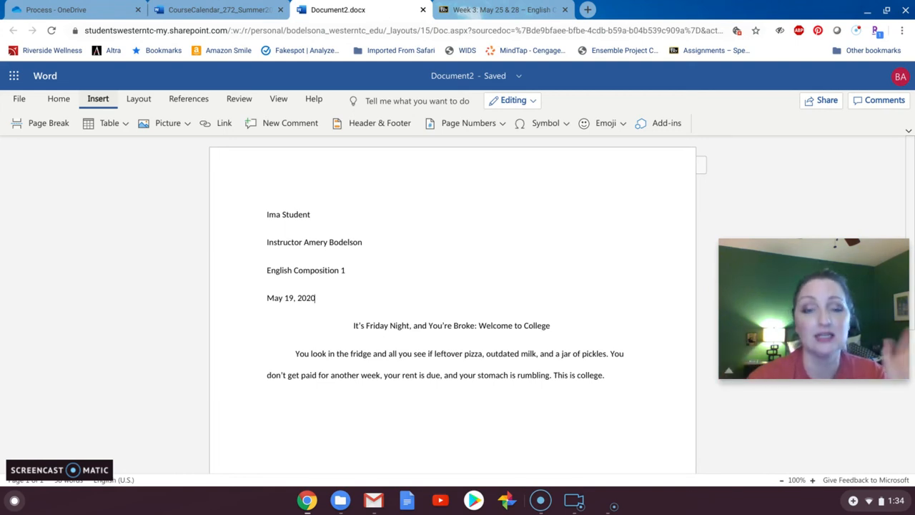
click(452, 124)
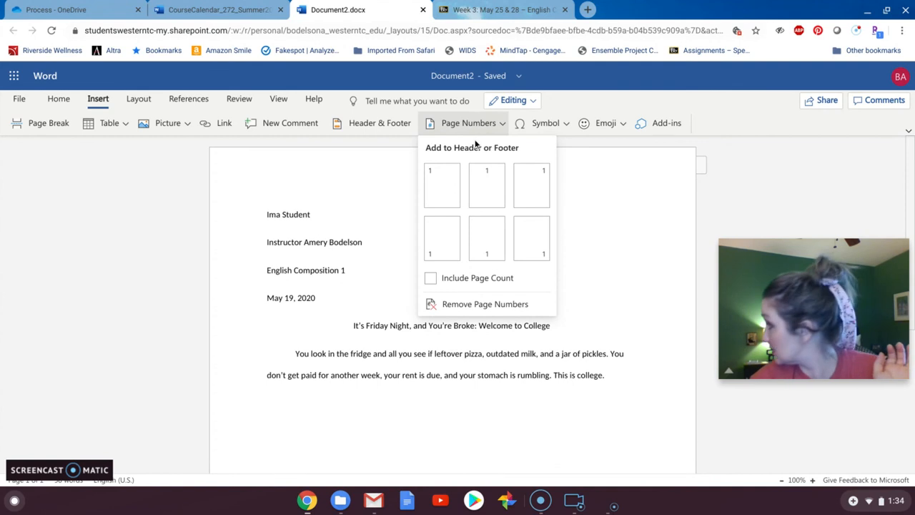
click(520, 179)
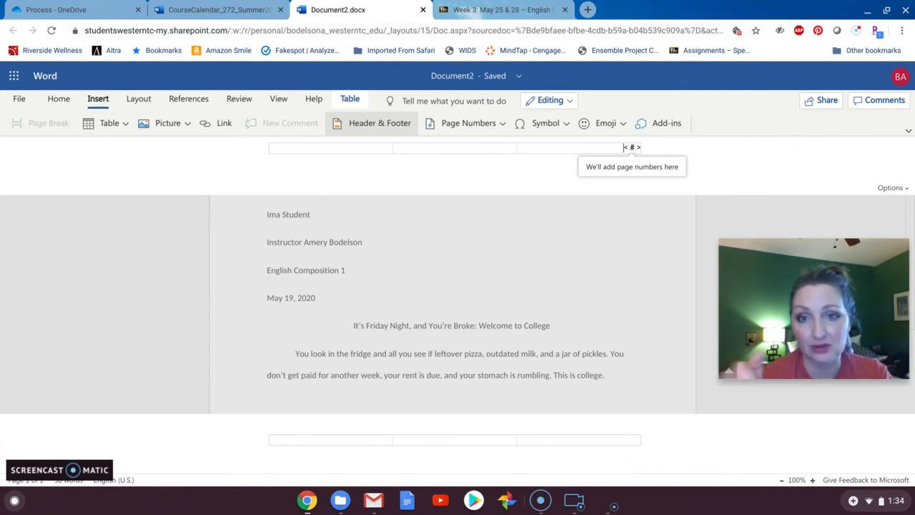
text(Bodl)
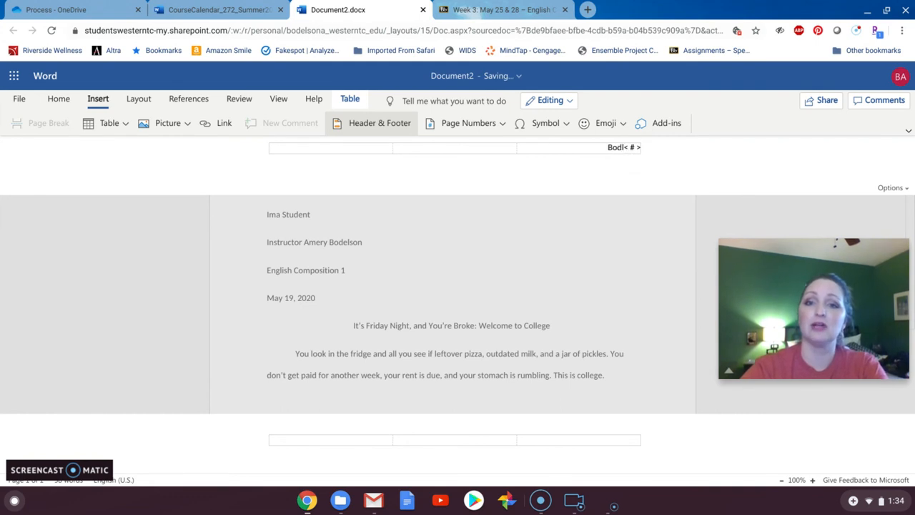
key(BackSpace)
text(elson)
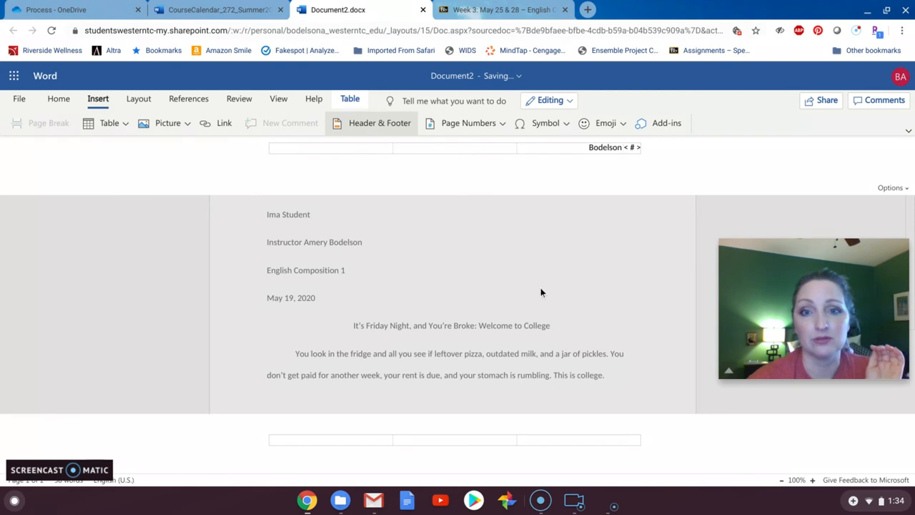
click(522, 423)
click(620, 269)
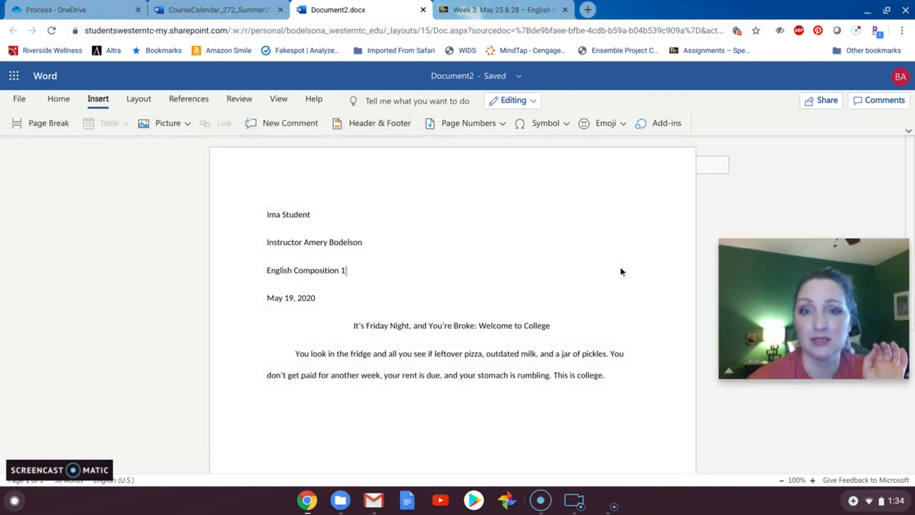
click(591, 176)
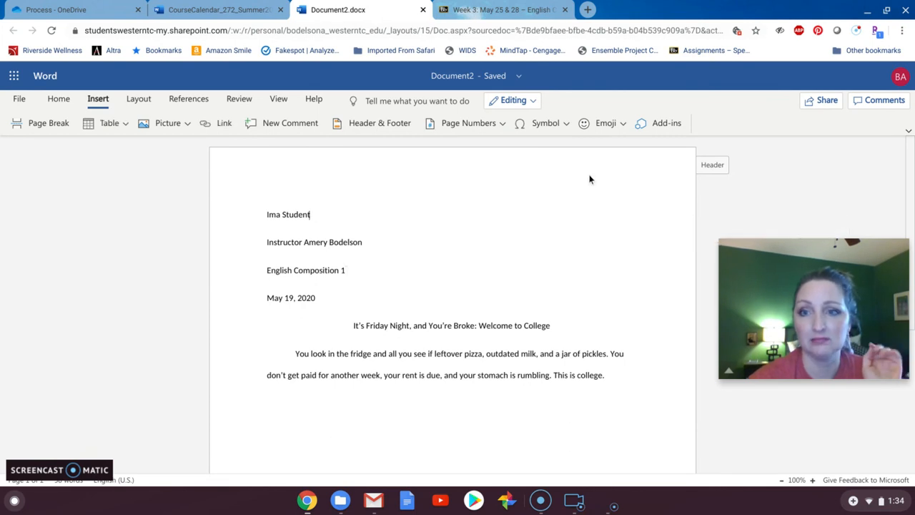
- Reopen the header with the right-aligned page number and apply Same across Entire Document
click(463, 125)
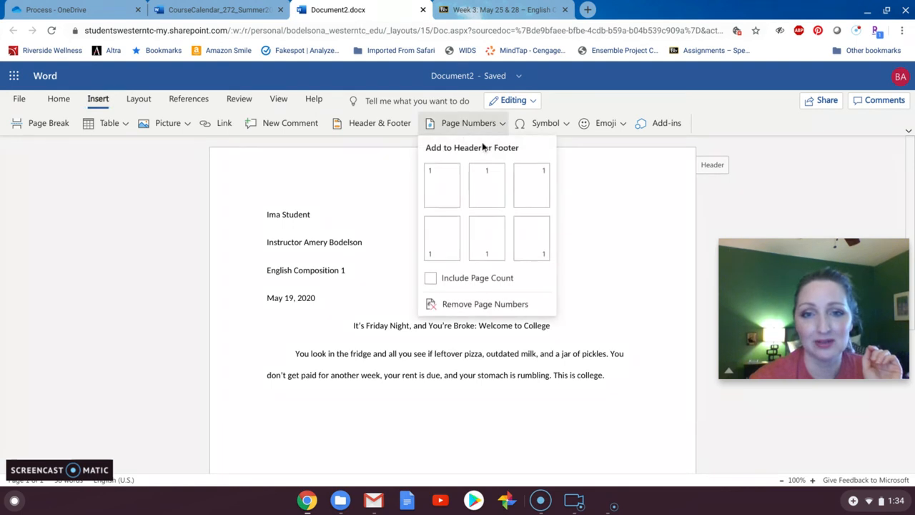
click(526, 186)
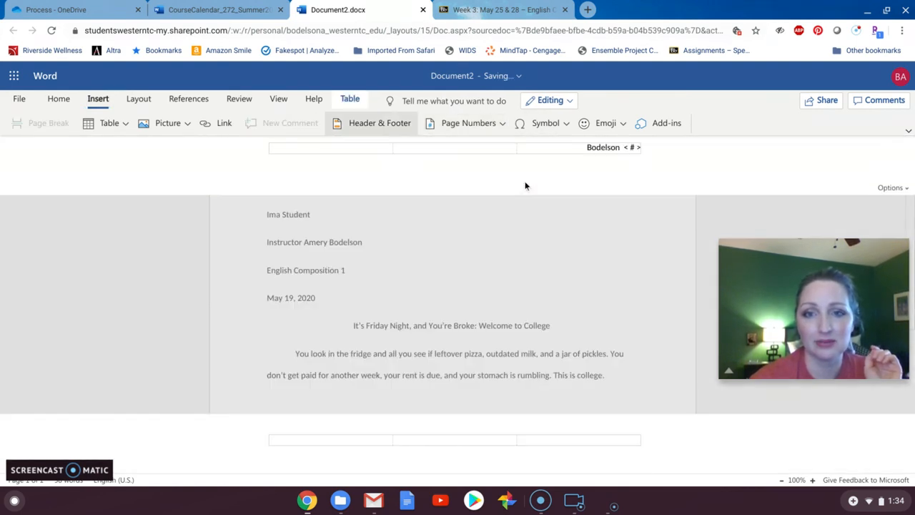
click(890, 188)
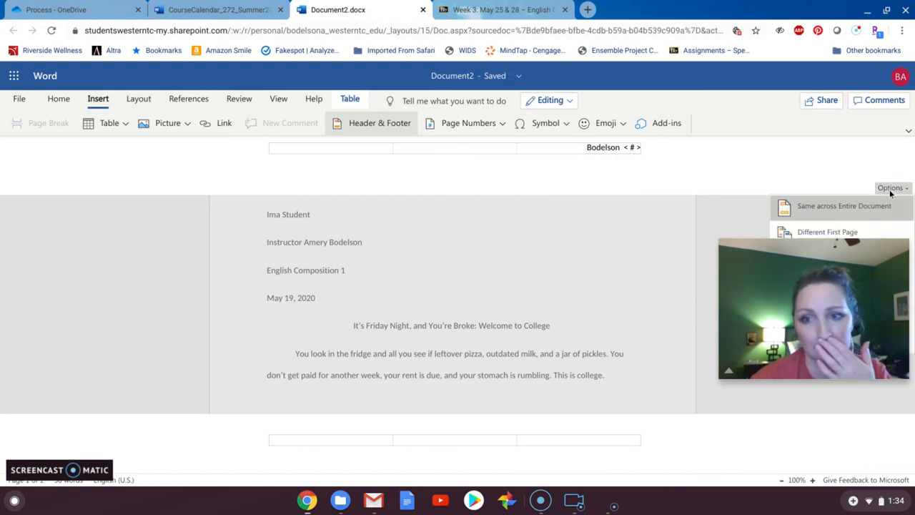
click(868, 204)
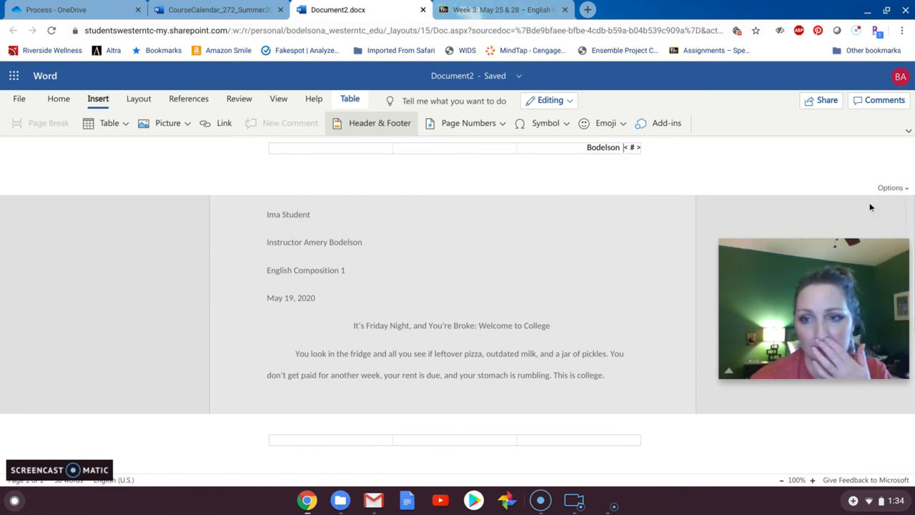
double_click(619, 305)
scroll(619, 306, down, 3)
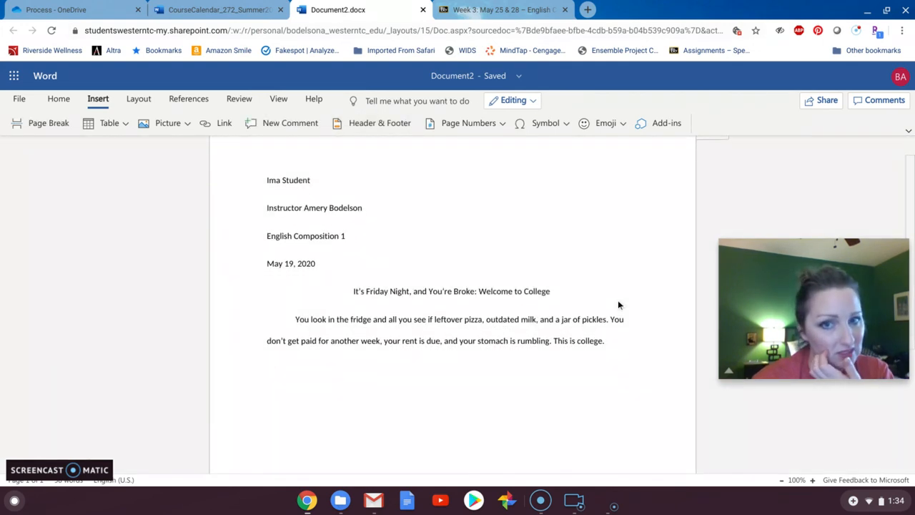
scroll(619, 305, down, 1)
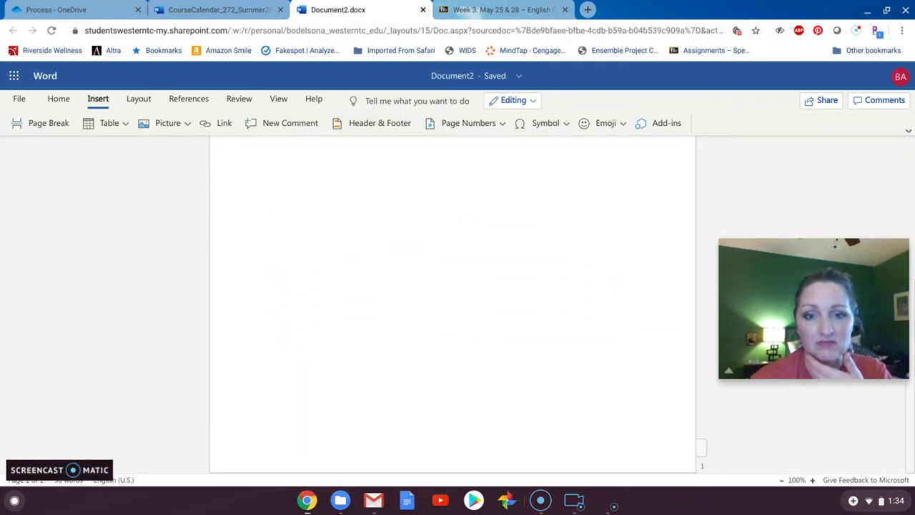
scroll(453, 306, up, 4)
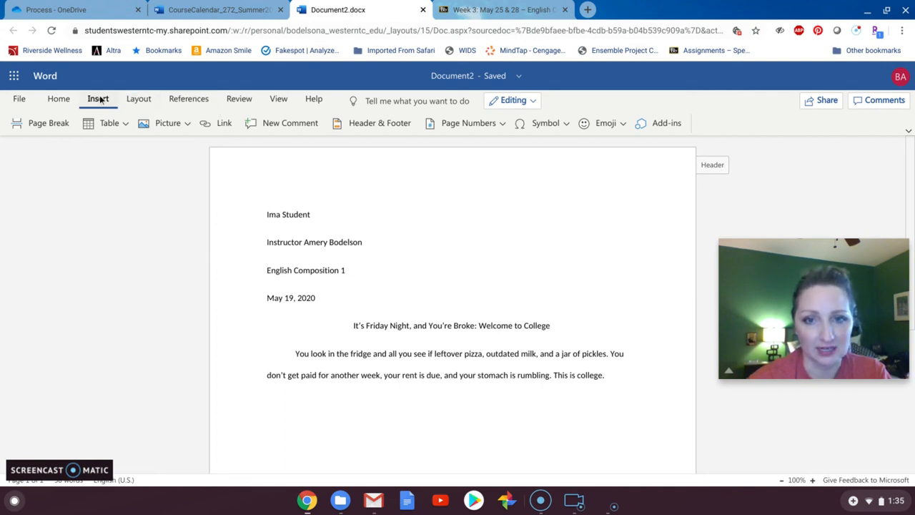
- Open the header and footer again through the right-aligned page number option to check the last name and number placement
click(495, 122)
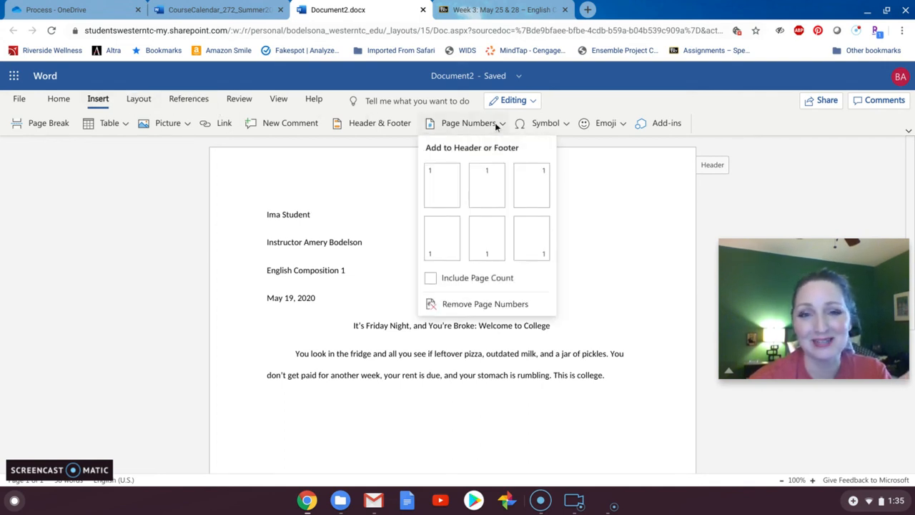
click(519, 178)
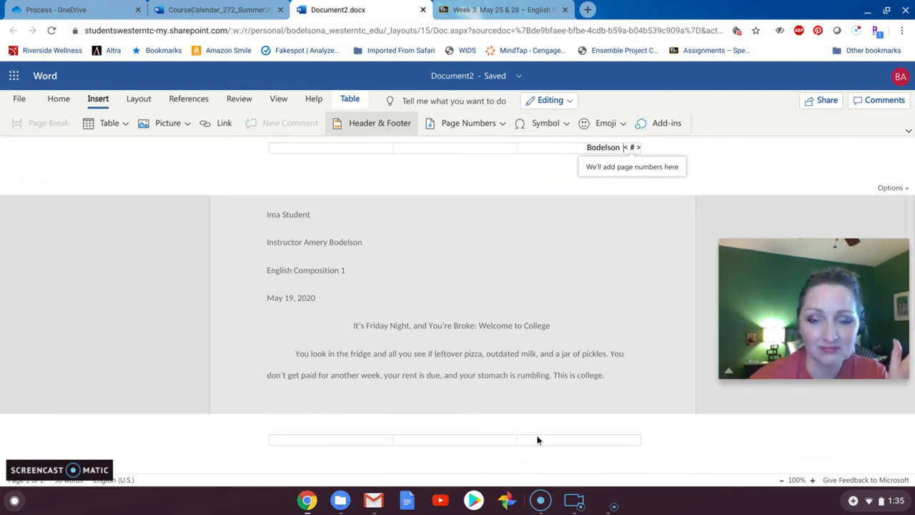
click(525, 475)
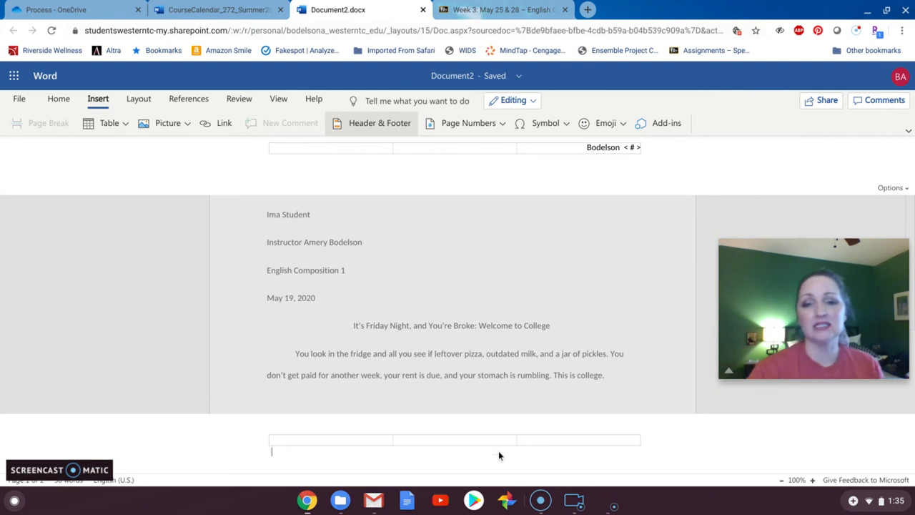
- Leave header and footer editing and return to the essay's body text
click(467, 423)
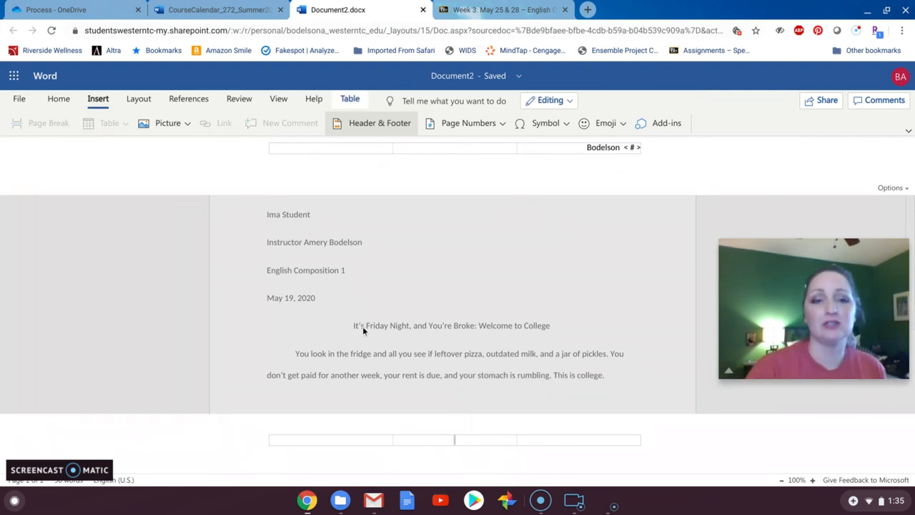
click(325, 313)
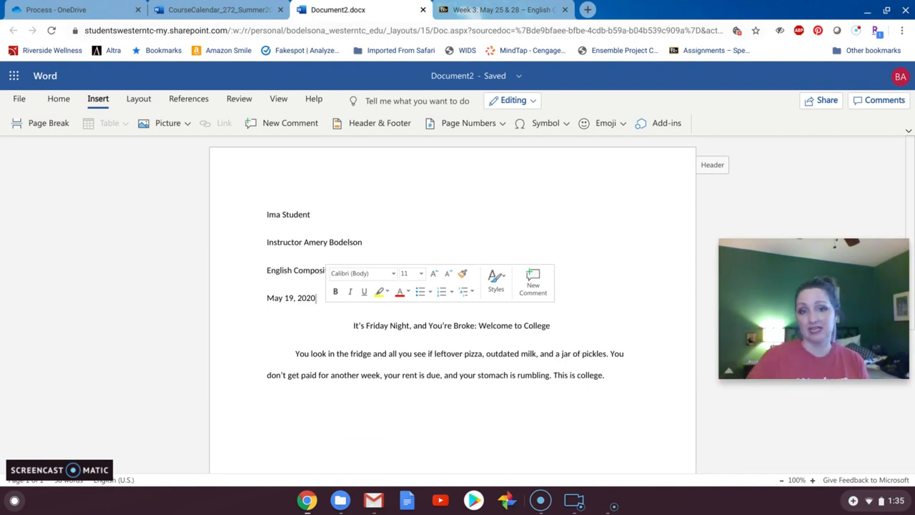
click(467, 375)
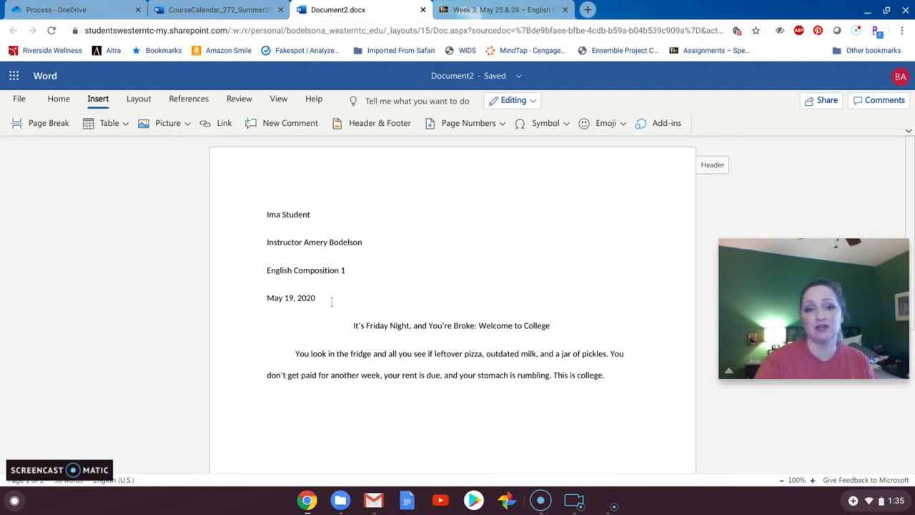
drag(332, 298, 233, 206)
click(457, 304)
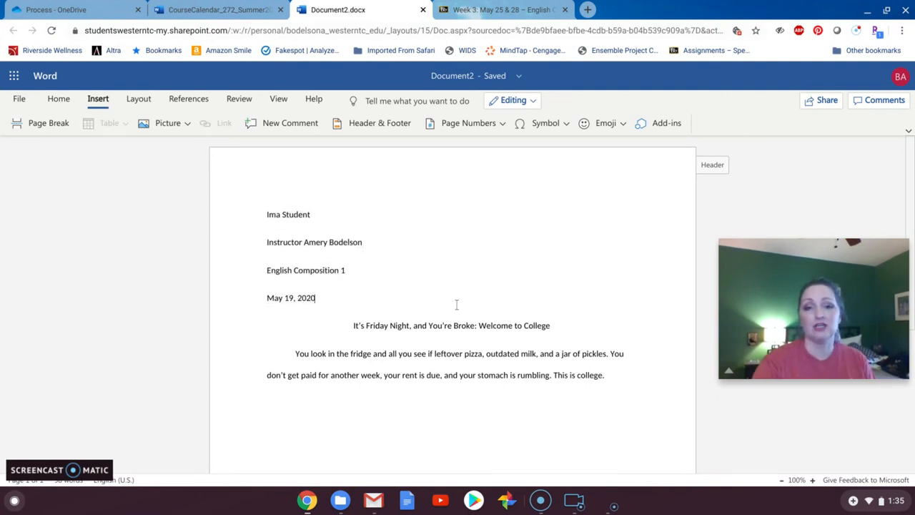
- Add the filler text "asldjf;al" after "This is college." and start a new paragraph
click(645, 374)
text(asldjf;al)
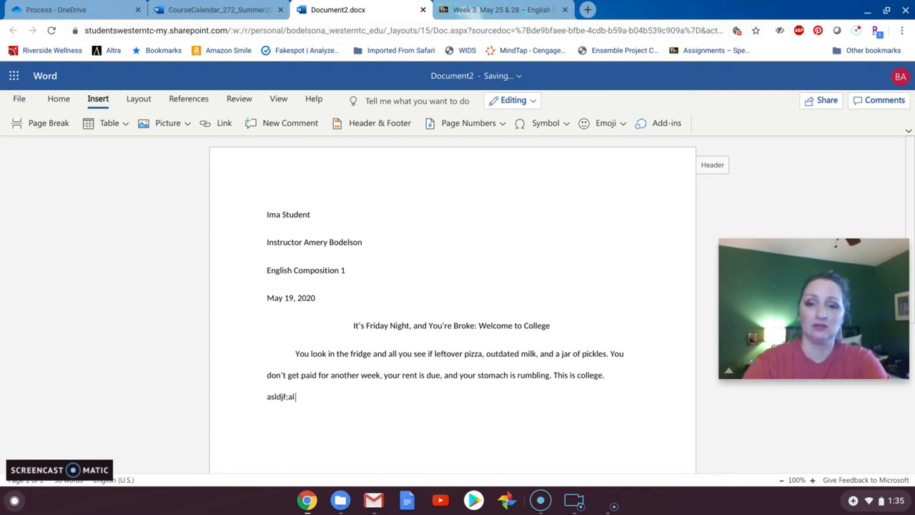
key(Return)
- Fill the second body paragraph with "Dfkj alkjflkdsfk j;lkj ;kldjf l;kasjdf ;lajdfljfd jfl afjsldf." and start a third paragraph
text(dfkj alkjflkdjf)
key(Return)
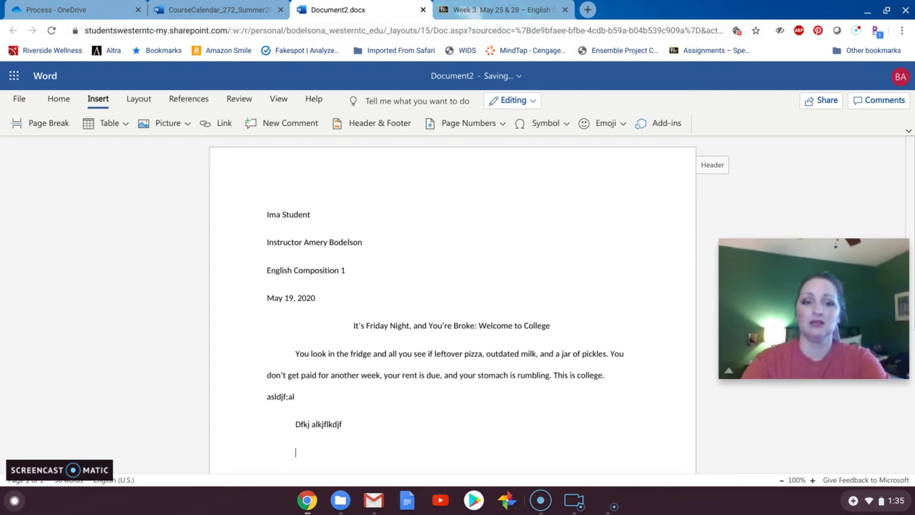
key(BackSpace)
key(BackSpace)
key(BackSpace)
text(sfk j;lkj ;kldjf l;kasjdf ;lajdfljfd jfl afjsldf;)
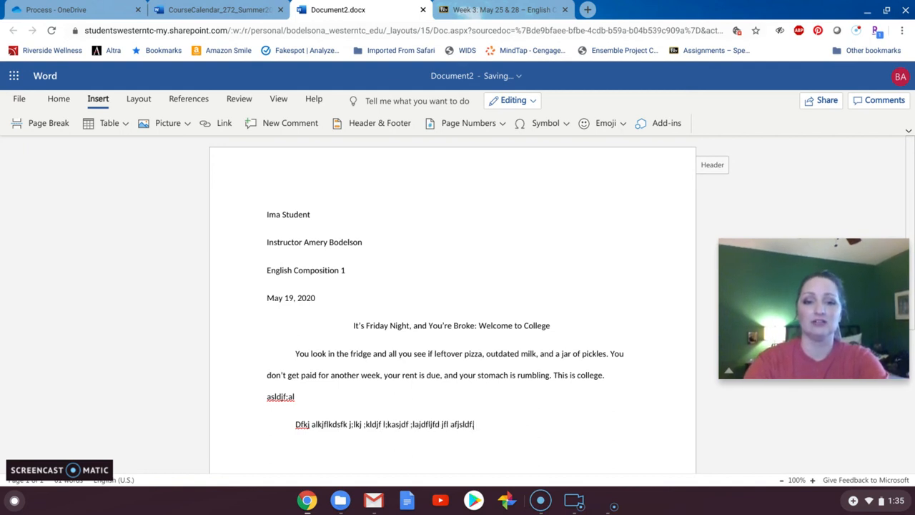
key(Return)
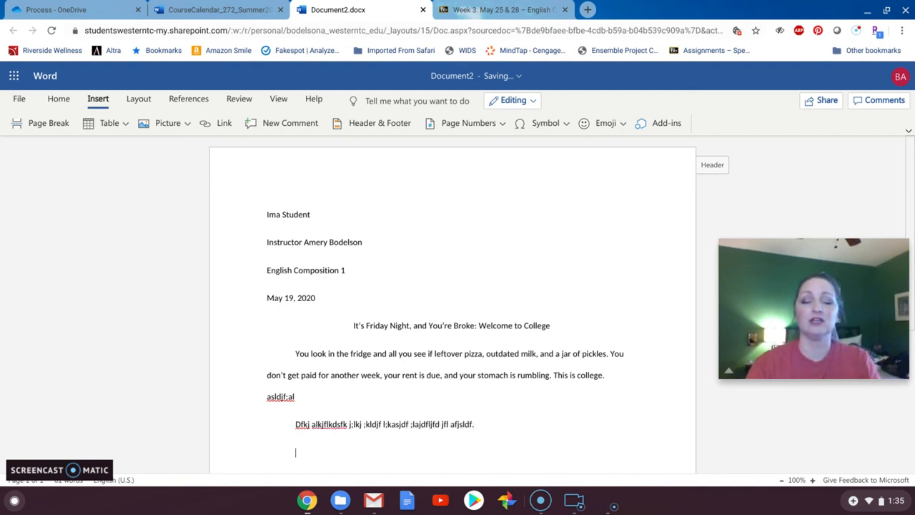